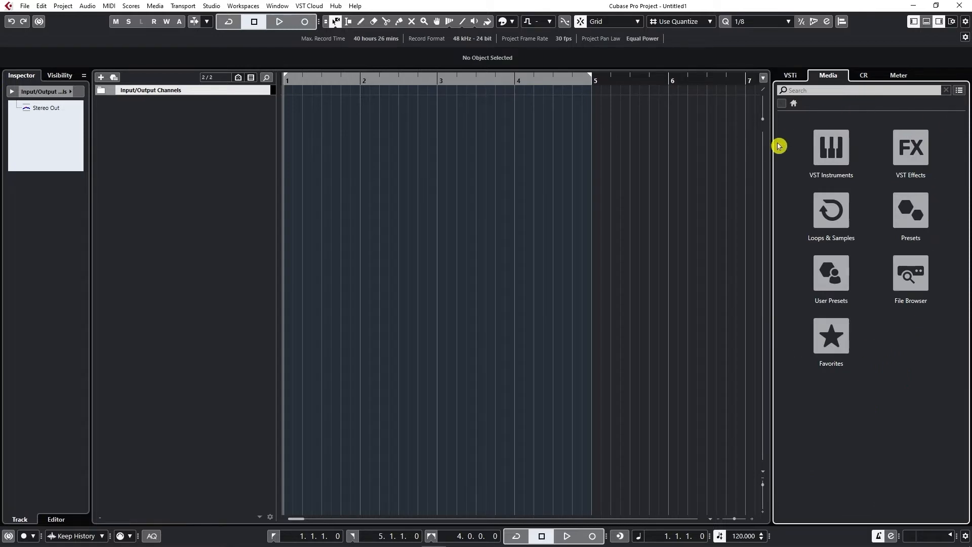
# Look through the installed VST instruments and the VST effect categories in the media browser, returning to its home view
pyautogui.click(829, 153)
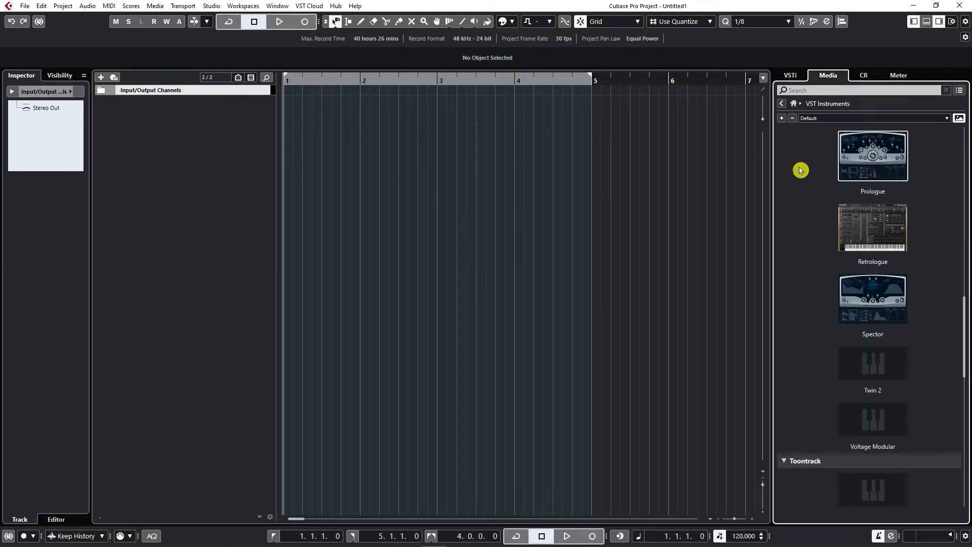
pyautogui.scroll(-10, 800, 170)
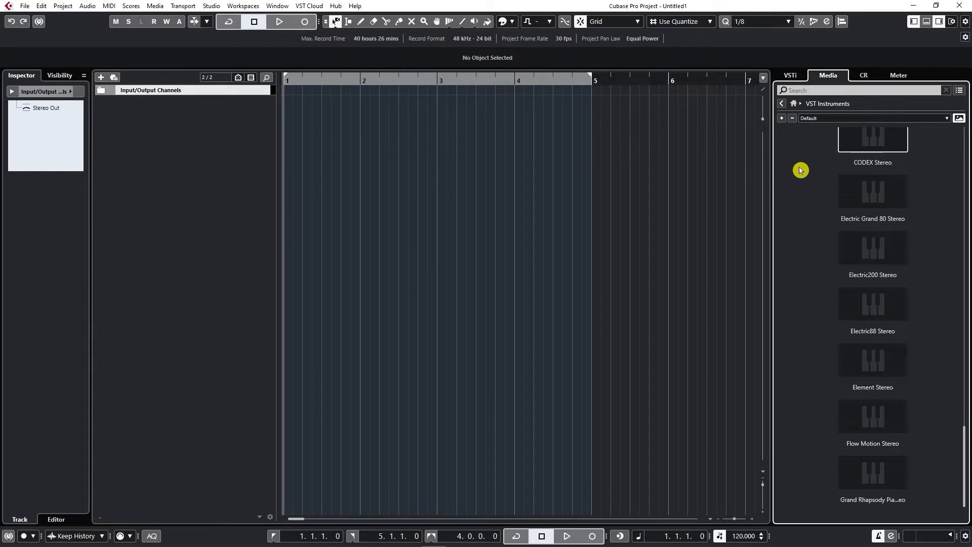
pyautogui.scroll(5, 801, 173)
pyautogui.scroll(6, 801, 172)
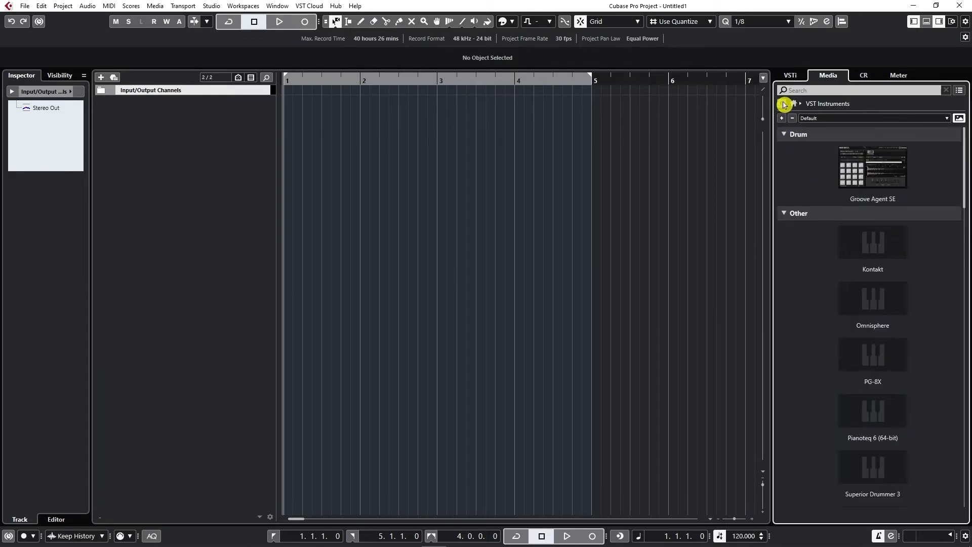
pyautogui.click(784, 107)
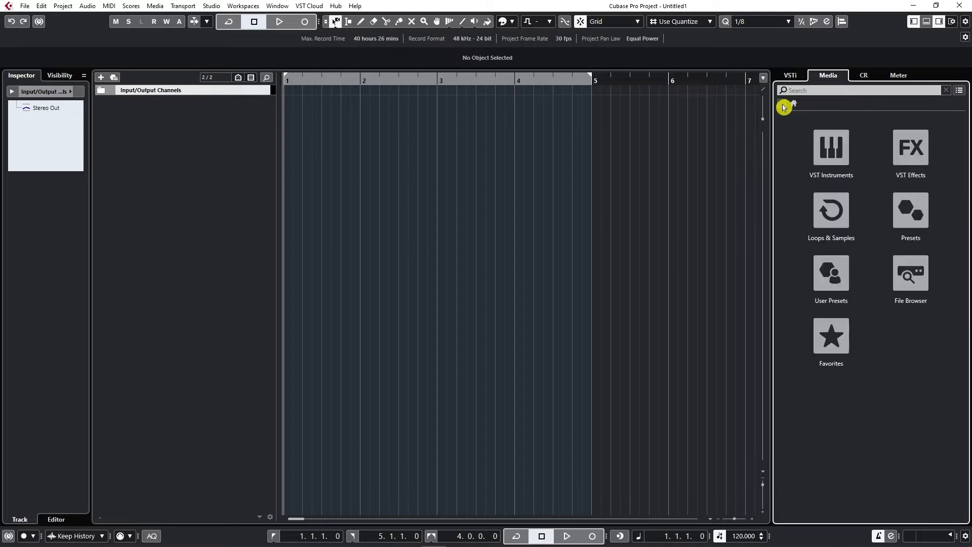
pyautogui.click(920, 157)
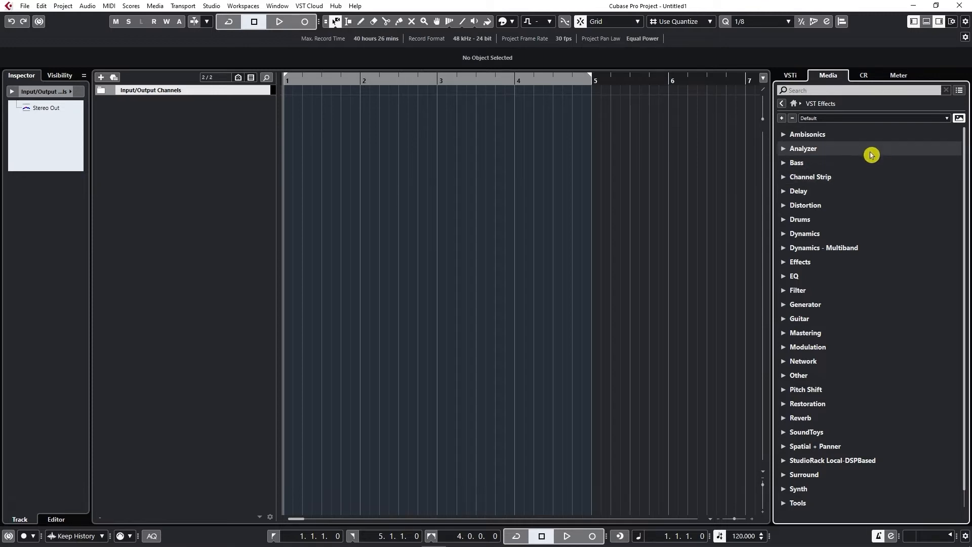
pyautogui.click(781, 104)
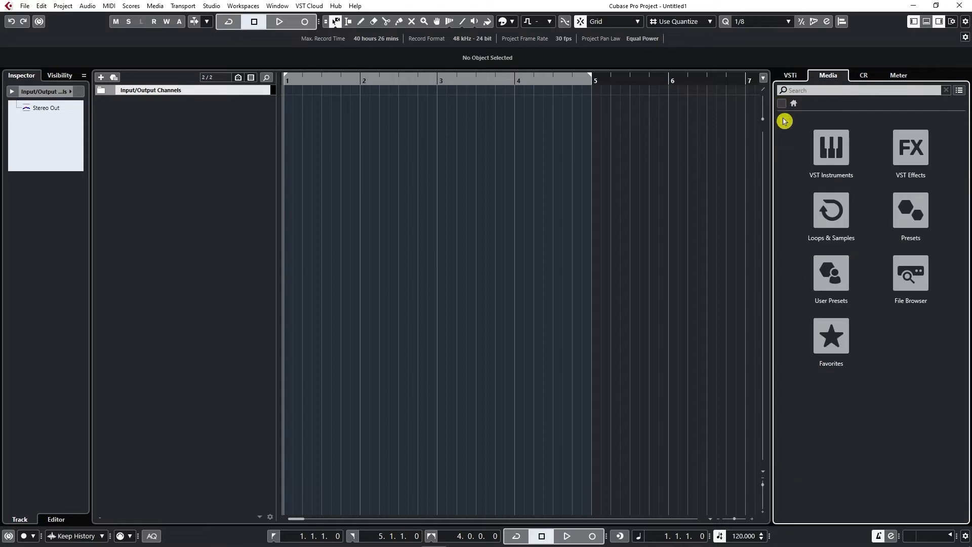
# Open the Dancefloor Tech House set in Loops & Samples and filter it by sub category Synth Bass and character Loop
pyautogui.click(839, 219)
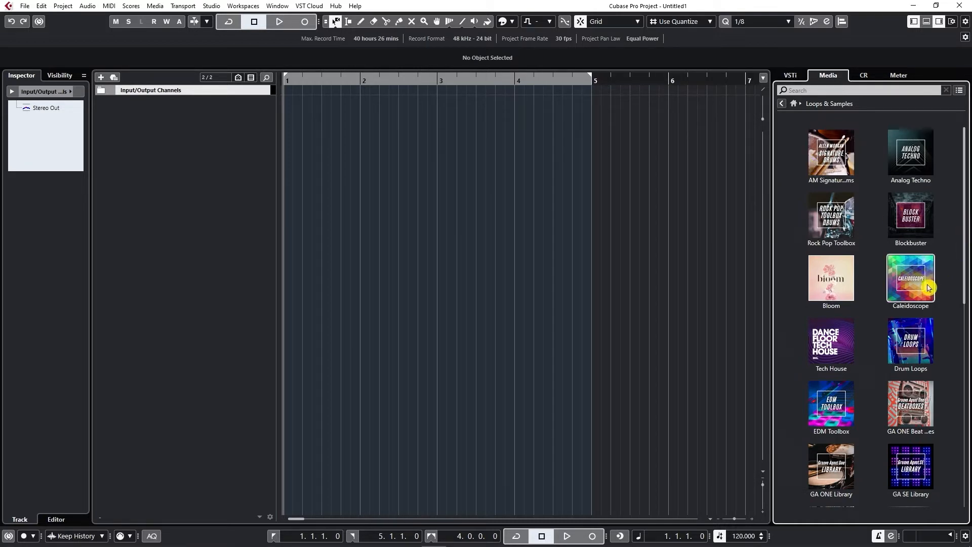
pyautogui.click(842, 353)
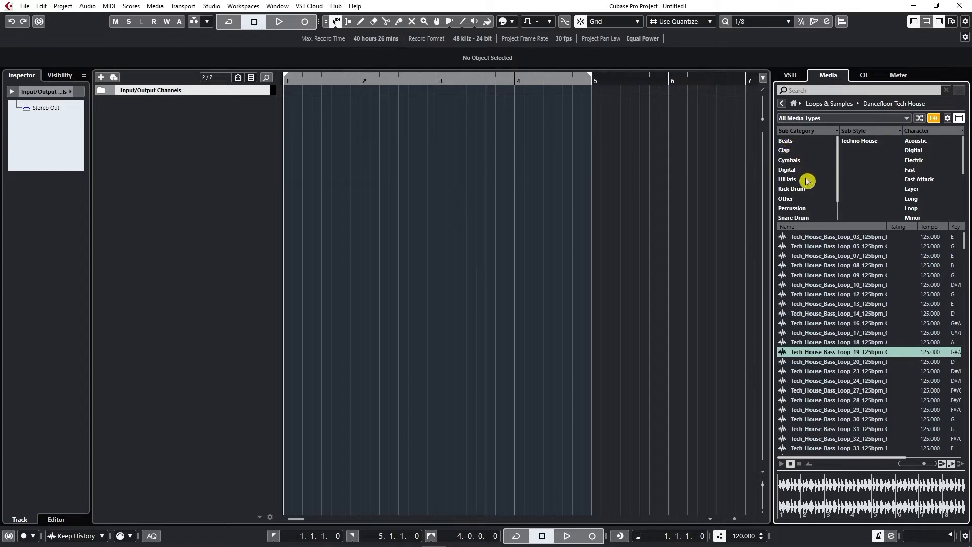
pyautogui.scroll(-1, 810, 183)
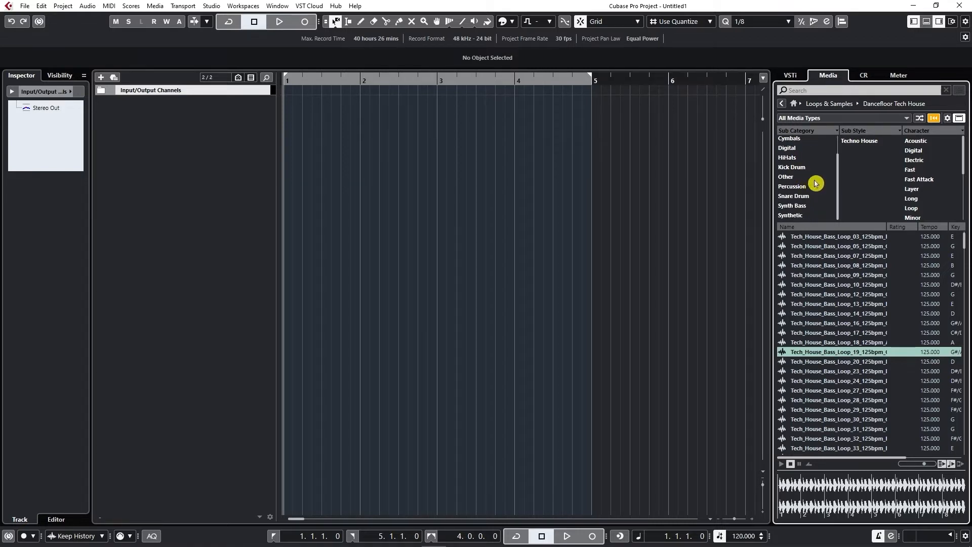
pyautogui.click(799, 205)
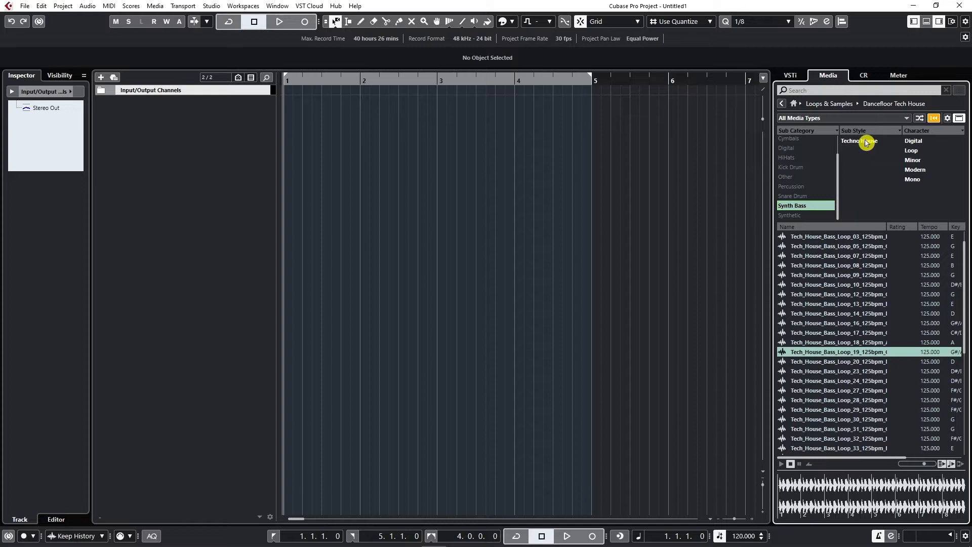
pyautogui.click(912, 151)
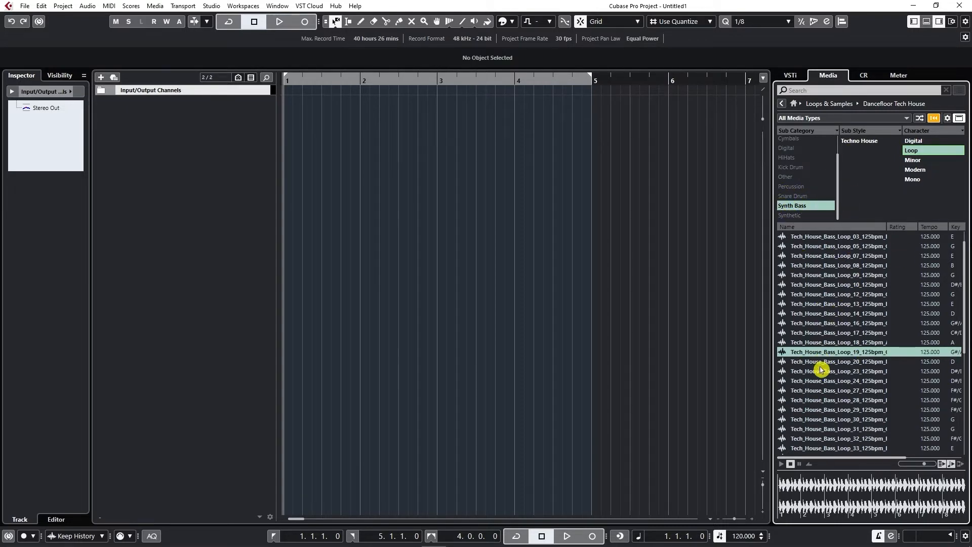
pyautogui.scroll(-3, 831, 318)
pyautogui.scroll(5, 836, 310)
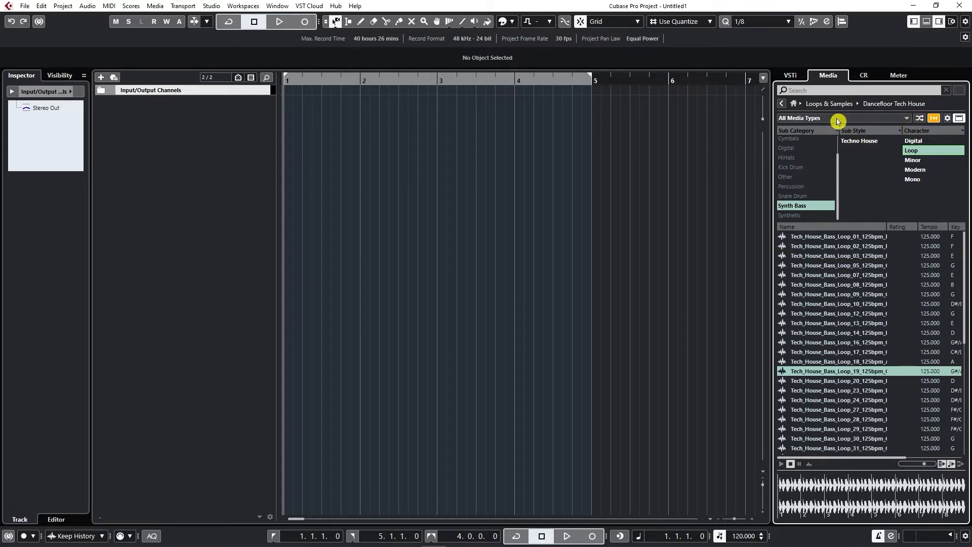
# Restrict the media types shown in the loop results to Audio Files
pyautogui.click(902, 119)
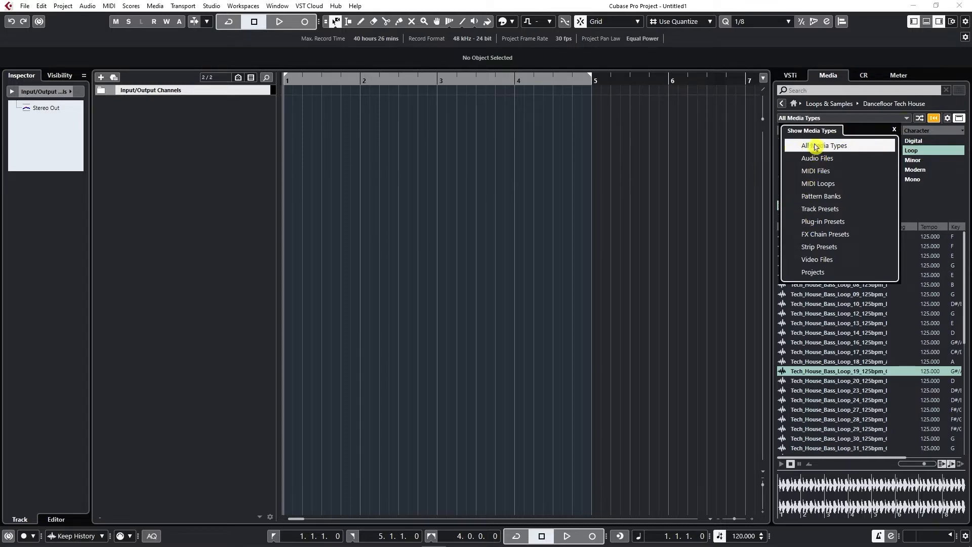
pyautogui.click(702, 192)
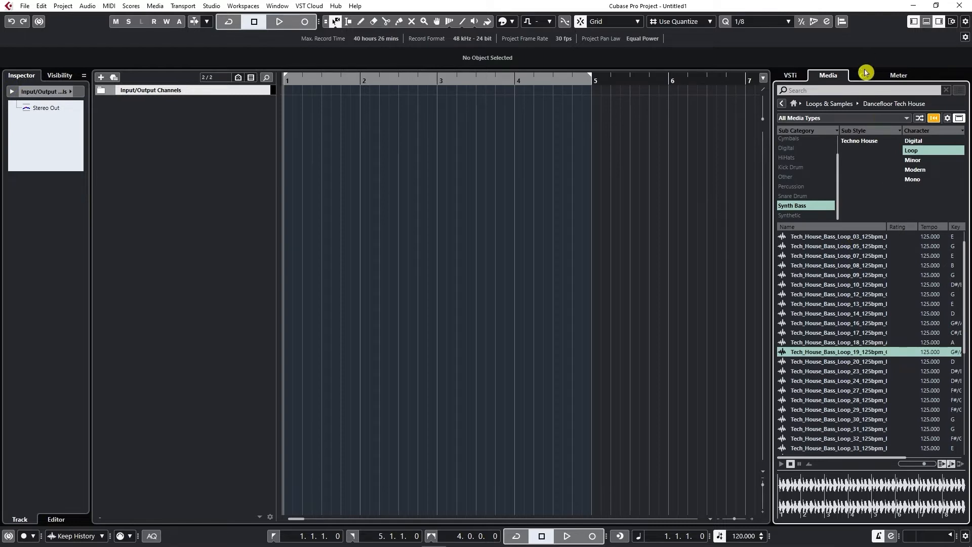
pyautogui.click(842, 120)
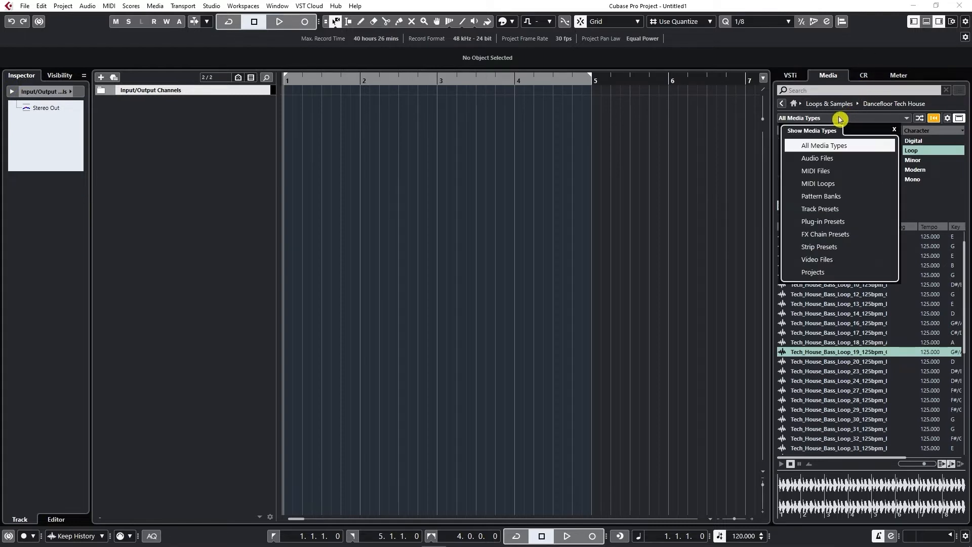
pyautogui.click(800, 158)
pyautogui.click(698, 204)
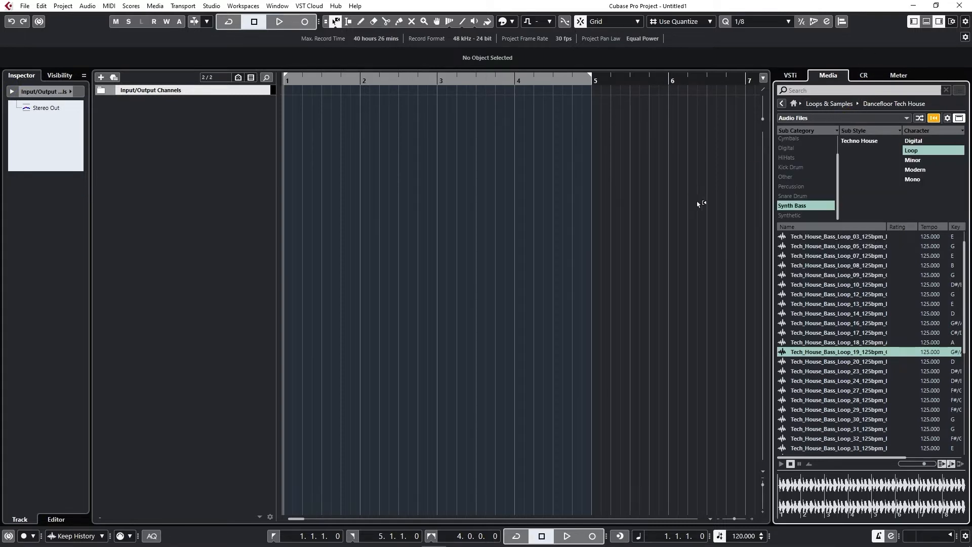
# Switch the media type filter from Audio Files to MIDI Files only
pyautogui.click(808, 118)
pyautogui.click(794, 173)
pyautogui.click(795, 159)
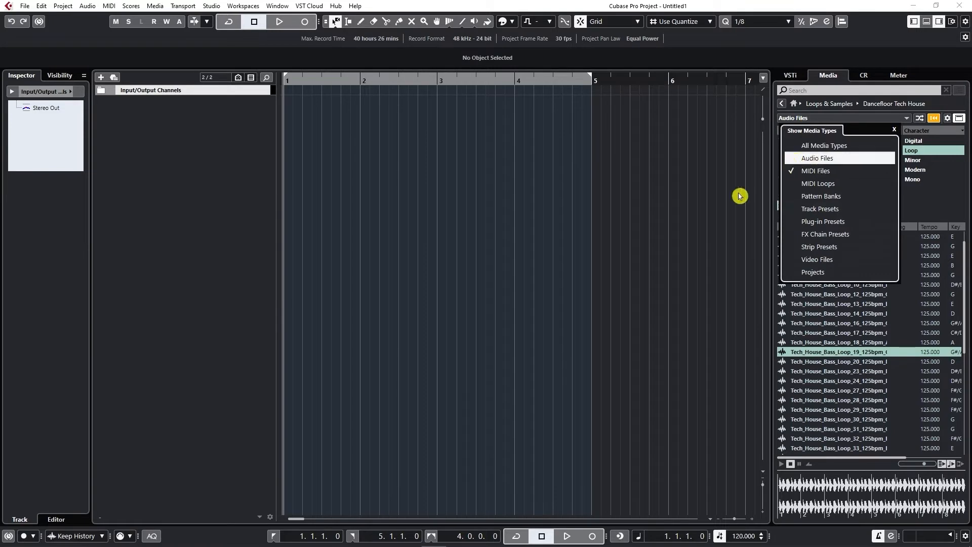
pyautogui.click(770, 174)
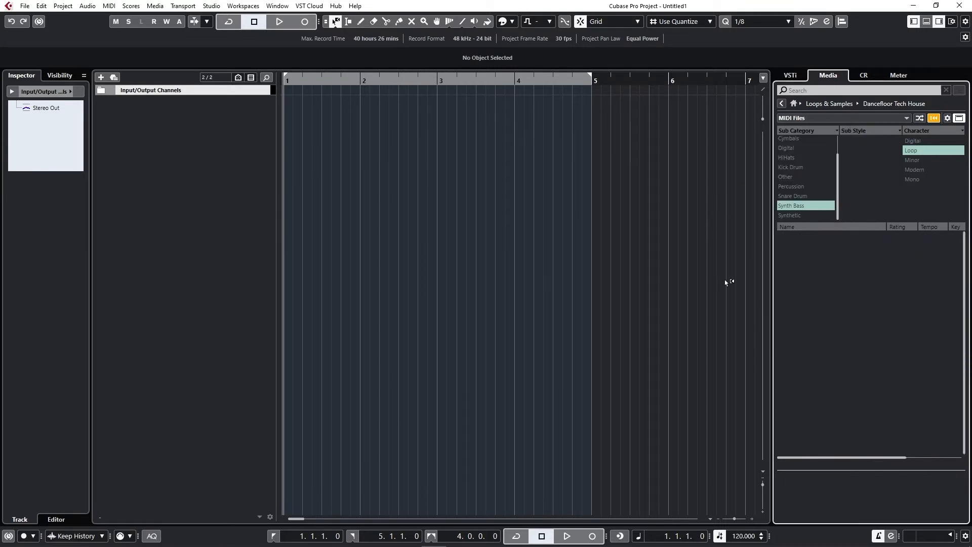
# Set the media type filter of the results back to All Media Types
pyautogui.click(819, 119)
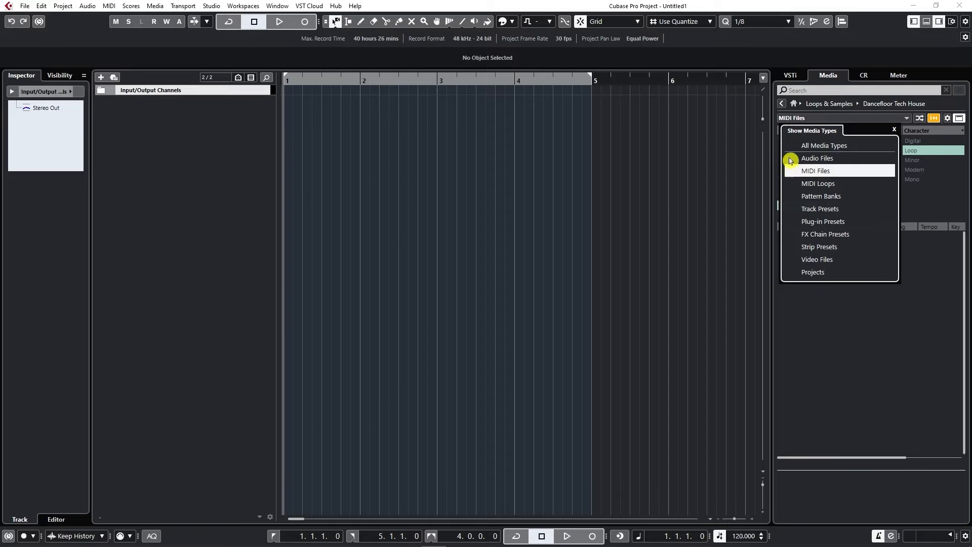
pyautogui.click(795, 144)
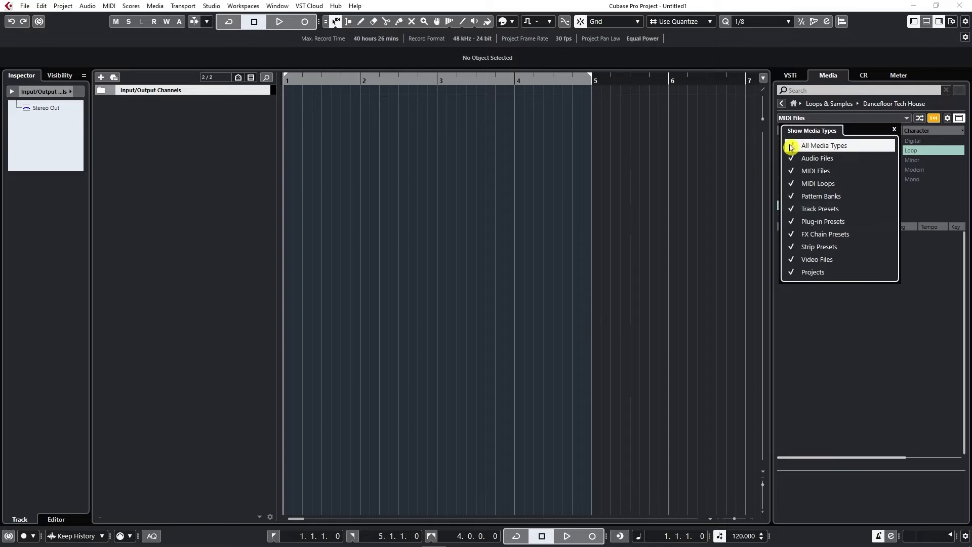
pyautogui.click(710, 175)
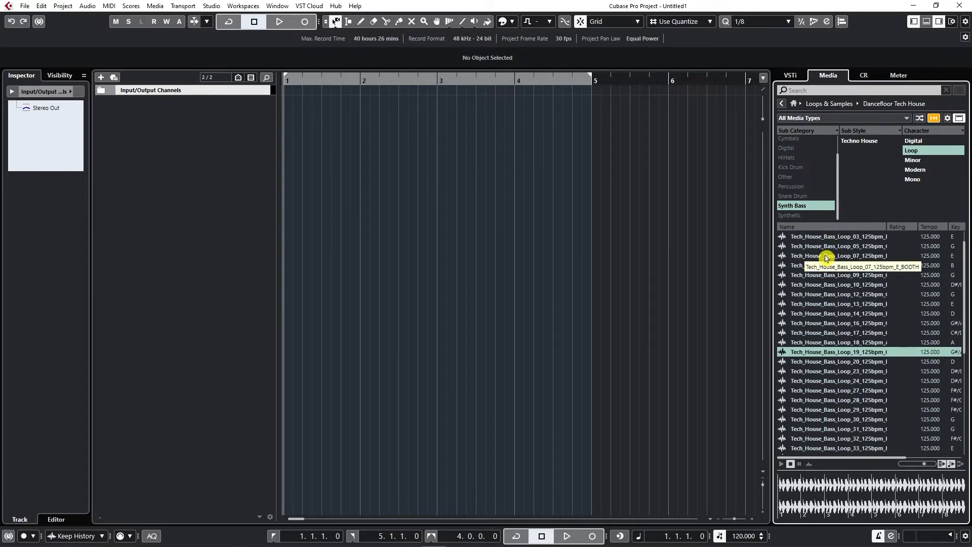
# Preview Tech_House_Bass_Loop_07 and Tech_House_Bass_Loop_08, stopping playback after each
pyautogui.click(825, 256)
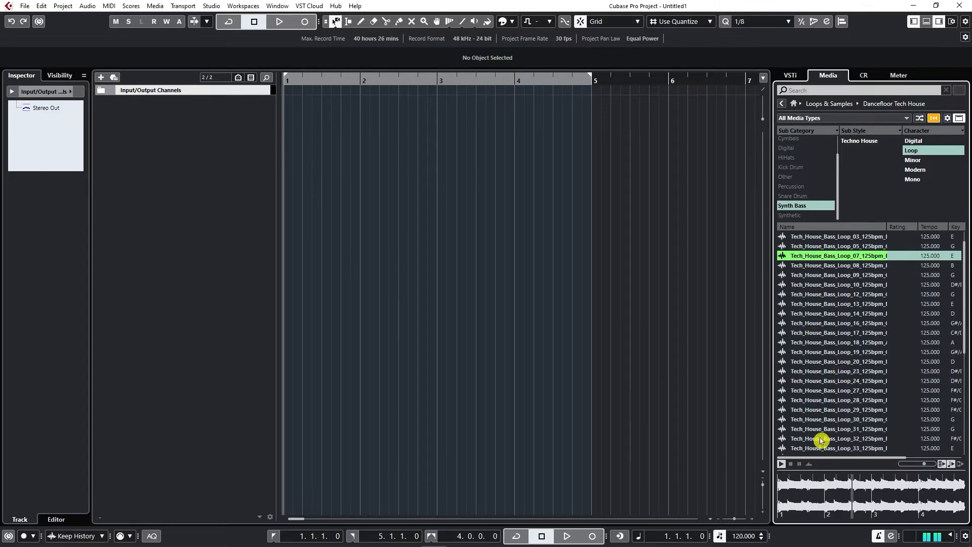
pyautogui.click(793, 466)
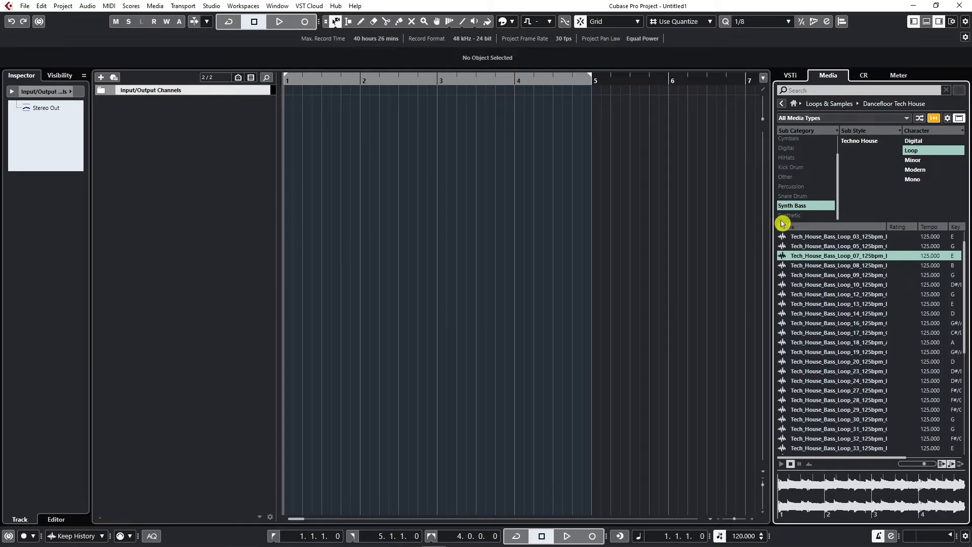
pyautogui.moveTo(771, 232); pyautogui.dragTo(693, 239)
pyautogui.click(820, 266)
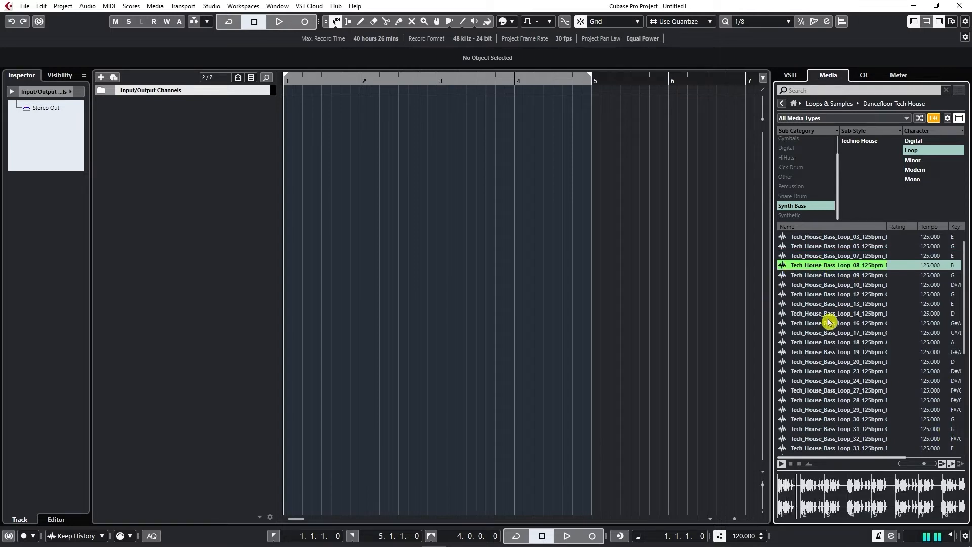
pyautogui.click(791, 464)
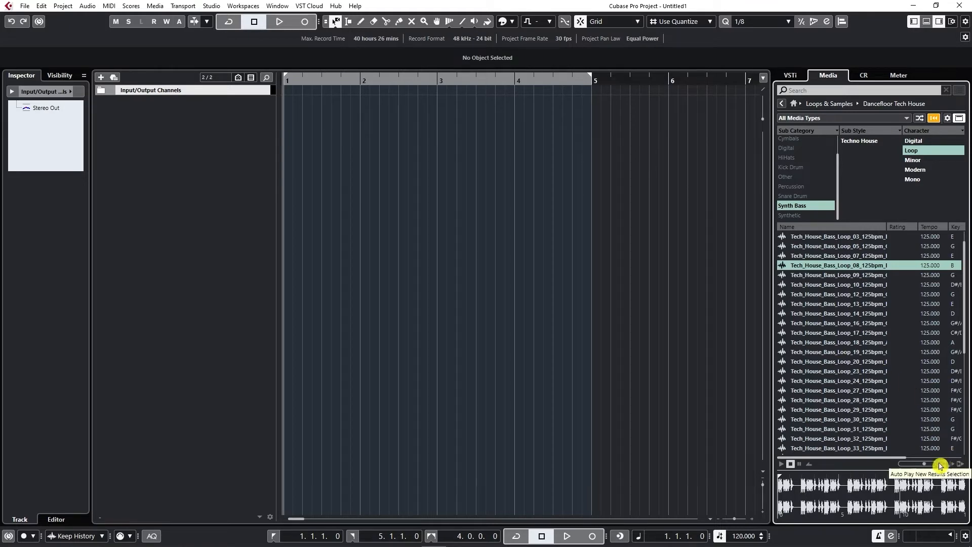
# Preview Tech_House_Bass_Loop_09, Tech_House_Bass_Loop_10 and Tech_House_Bass_Loop_14, and stop the preview
pyautogui.click(823, 274)
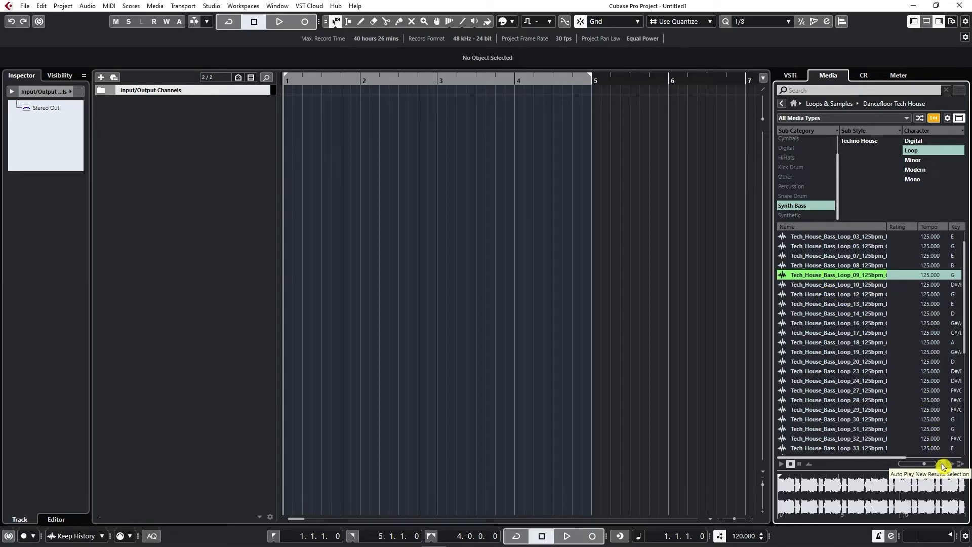
pyautogui.click(819, 286)
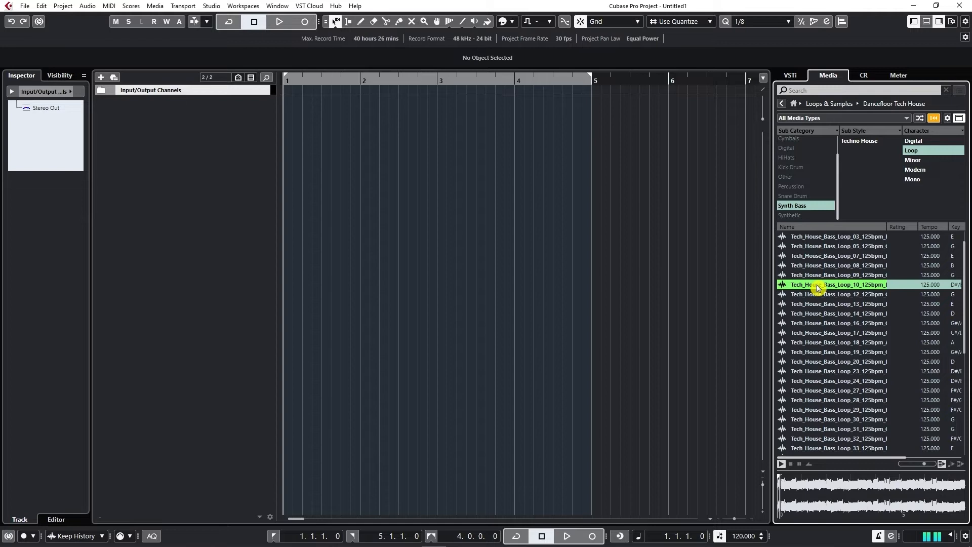
pyautogui.click(811, 314)
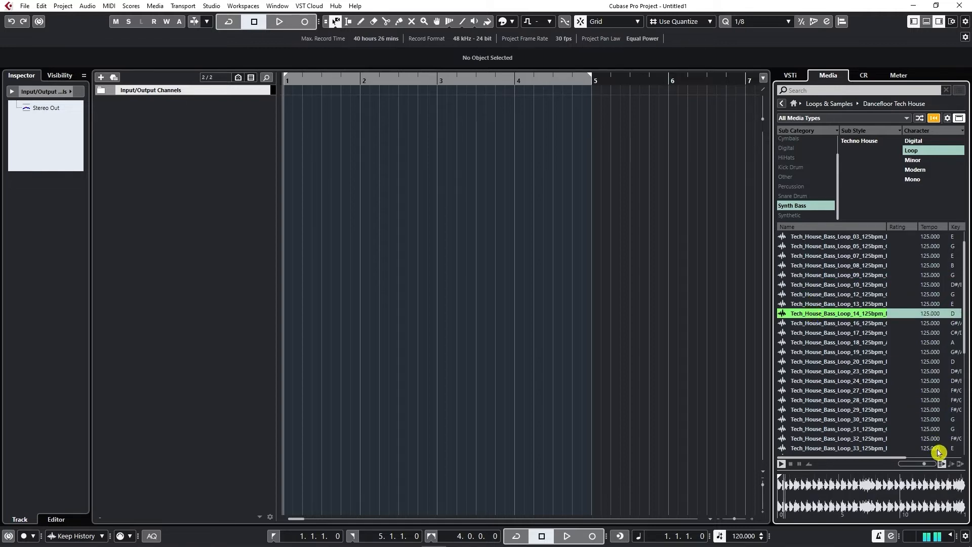
pyautogui.click(791, 466)
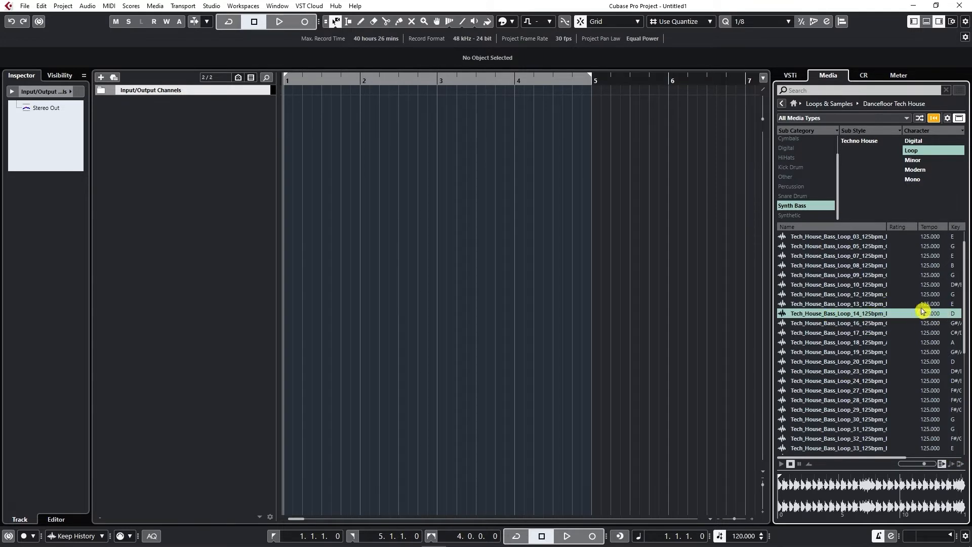
# Show the floating transport panel with the project tempo and move it a little higher over the arrangement
pyautogui.moveTo(926, 313); pyautogui.dragTo(557, 389)
pyautogui.press('F2')
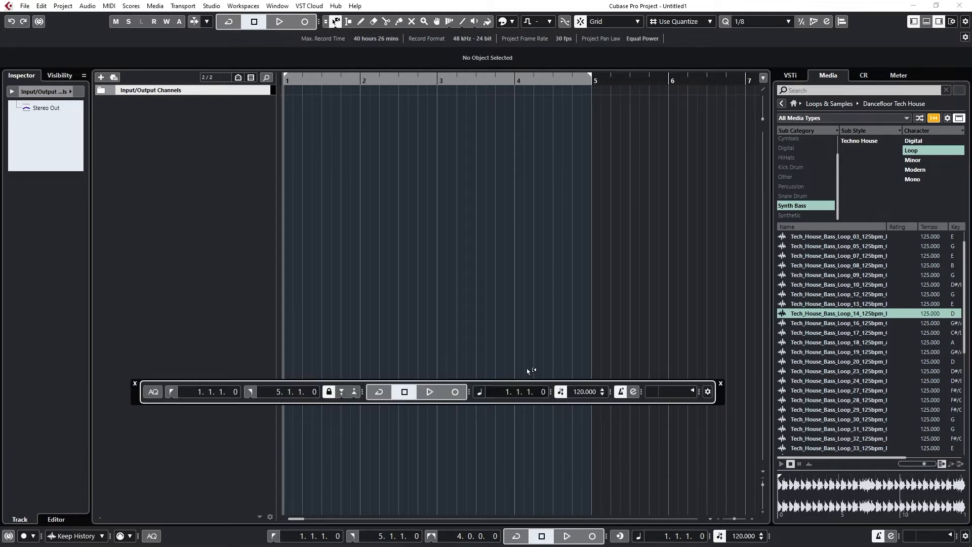
pyautogui.click(587, 392)
pyautogui.moveTo(644, 385); pyautogui.dragTo(607, 333)
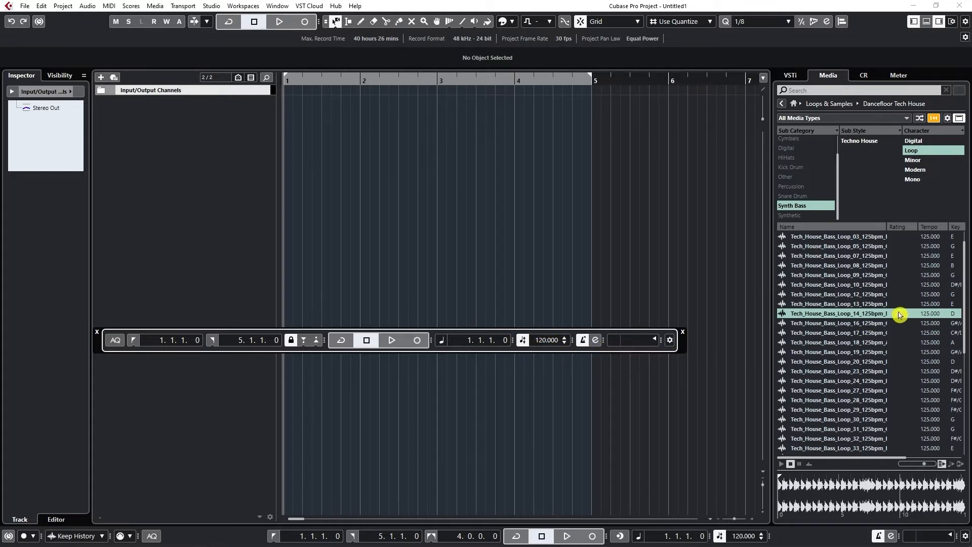
# Turn on beat alignment to the project for previews and place Tech_House_Bass_Loop_14 on a new audio track starting at bar 1
pyautogui.click(952, 465)
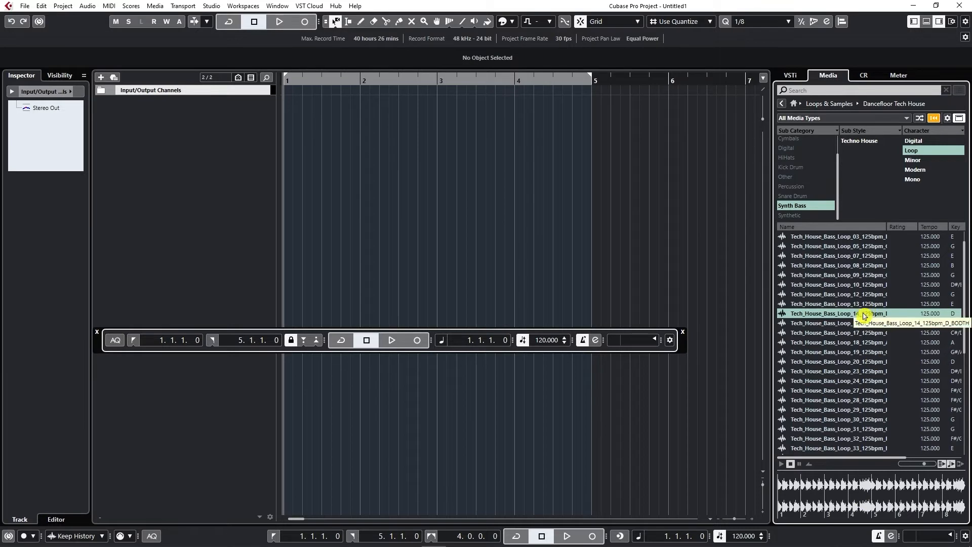
pyautogui.moveTo(865, 315)
pyautogui.mouseDown()
pyautogui.moveTo(467, 172)
pyautogui.moveTo(338, 138)
pyautogui.mouseUp()
pyautogui.moveTo(399, 108); pyautogui.dragTo(288, 112)
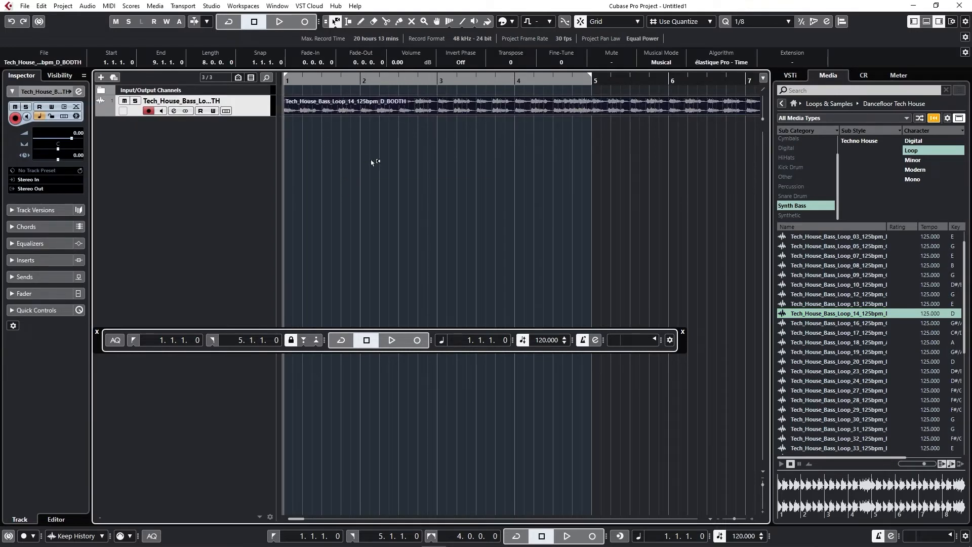
# Play the project from the start to hear the placed bass loop, and stop playback
pyautogui.click(387, 168)
pyautogui.press('space')
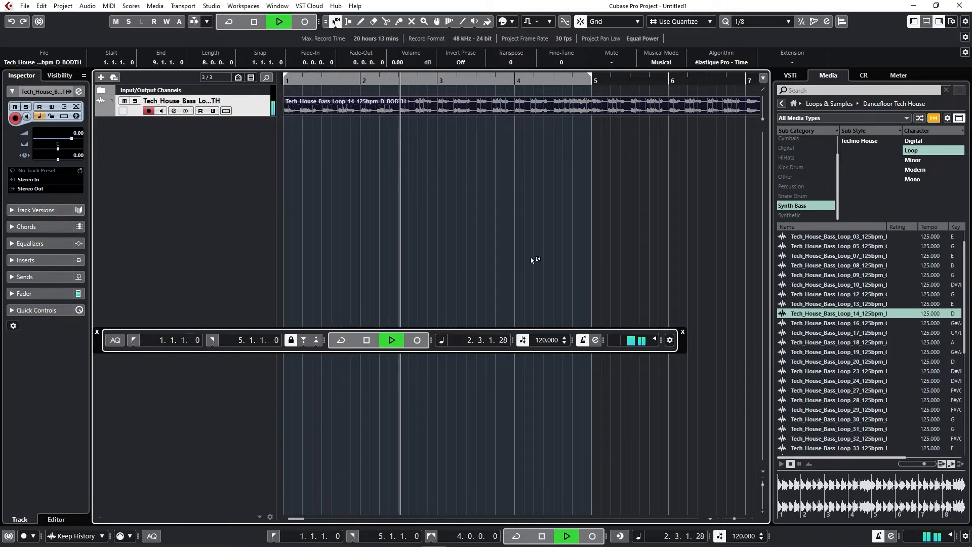
pyautogui.press('space')
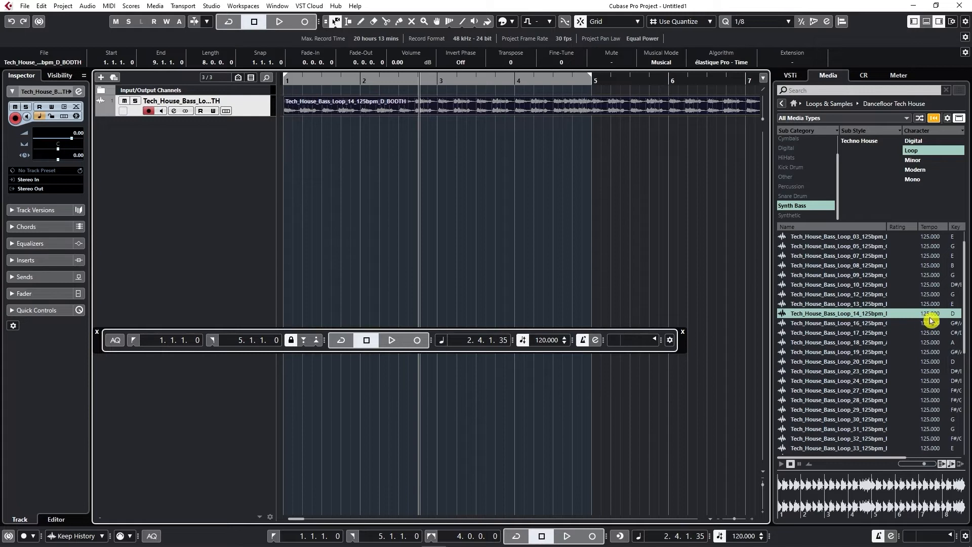
# Set the project tempo to 150 BPM
pyautogui.click(764, 317)
pyautogui.rightClick(601, 178)
pyautogui.click(549, 341)
pyautogui.doubleClick(549, 341)
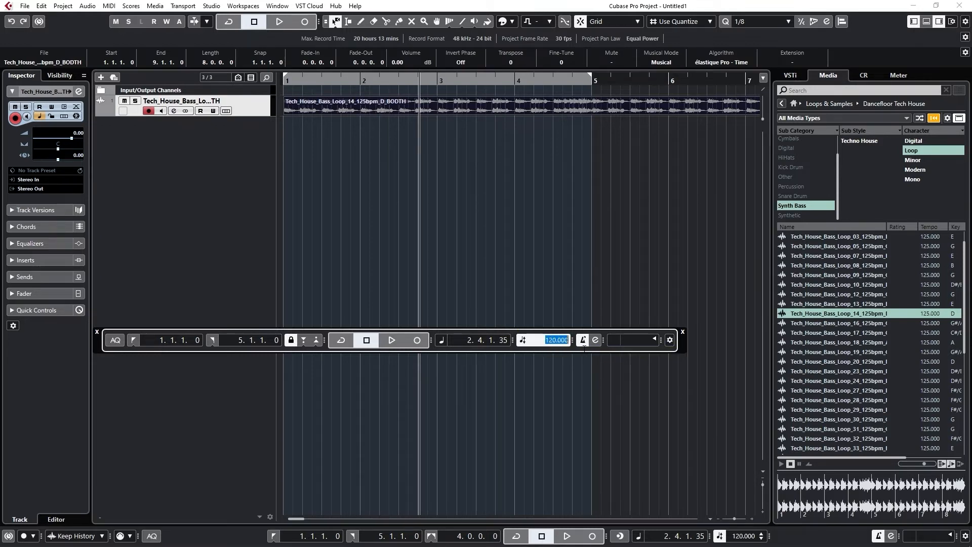
pyautogui.write('150')
pyautogui.press('Return')
# Deselect the bass loop event, play the project from the start to hear it at the new tempo, and stop playback
pyautogui.rightClick(537, 151)
pyautogui.click(536, 151)
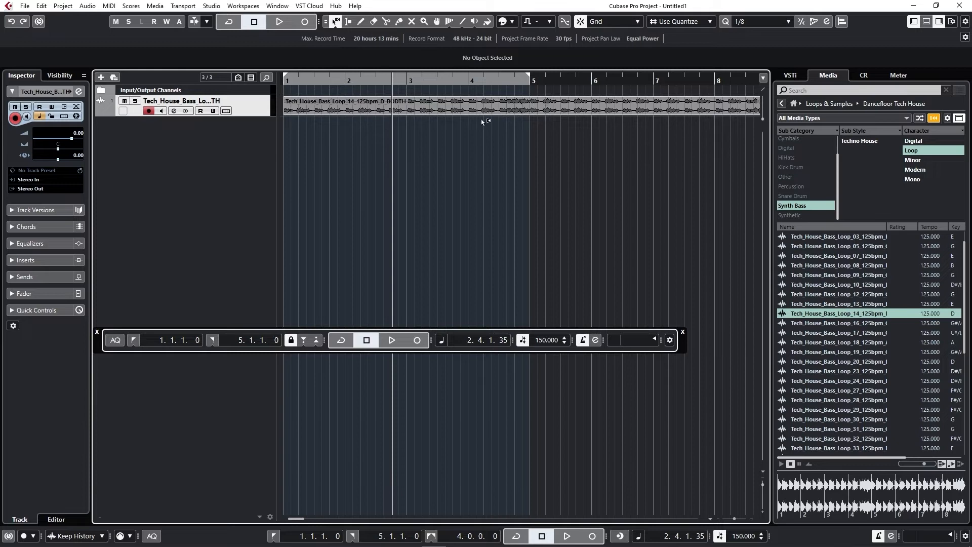
pyautogui.press('KP_Decimal')
pyautogui.press('space')
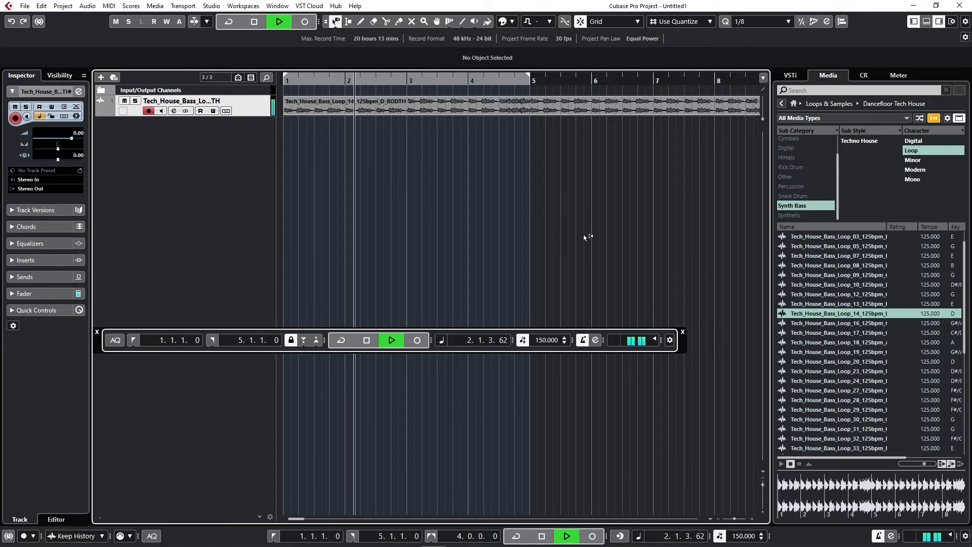
pyautogui.press('space')
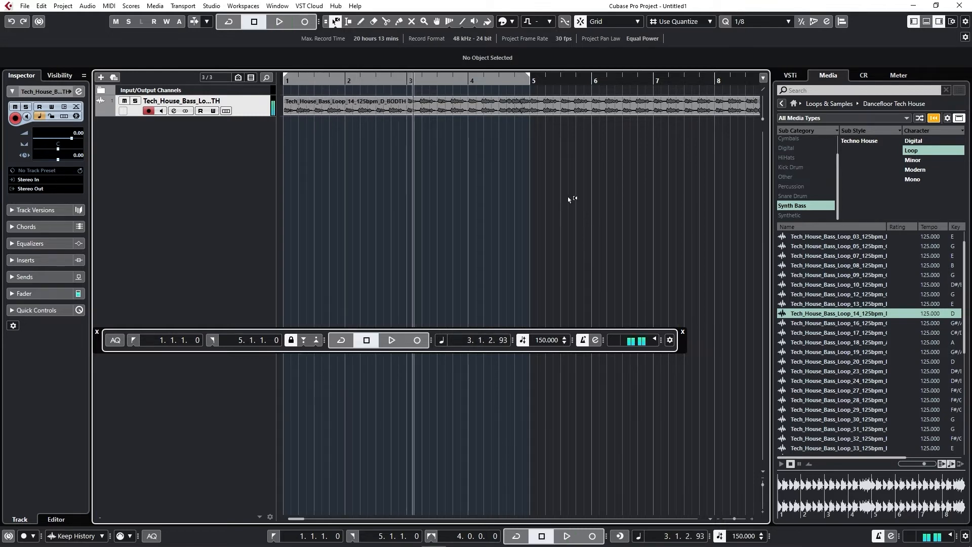
# Lower the volume of the Tech_House_Bass_Loop_14 event on the track to about -4.52 dB
pyautogui.click(530, 101)
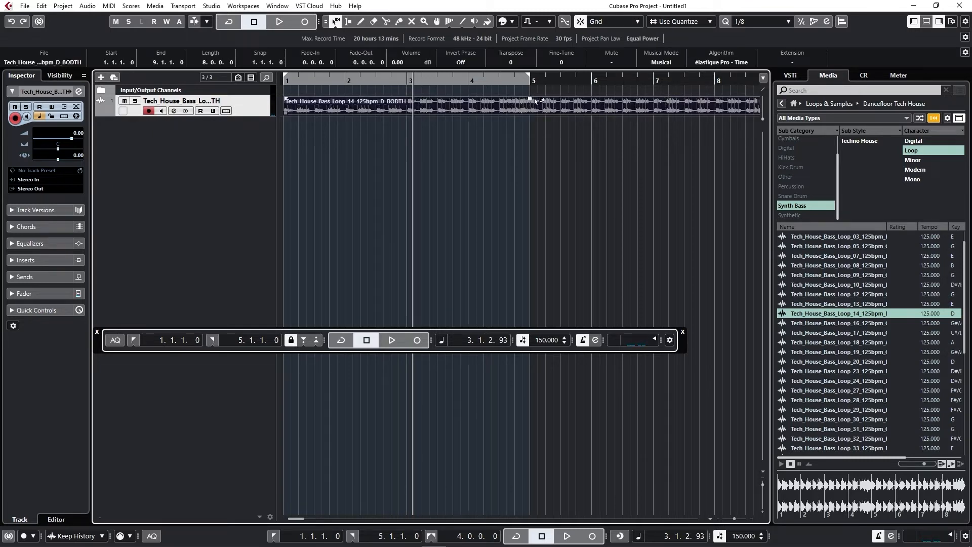
pyautogui.moveTo(530, 101); pyautogui.dragTo(530, 108)
pyautogui.rightClick(574, 179)
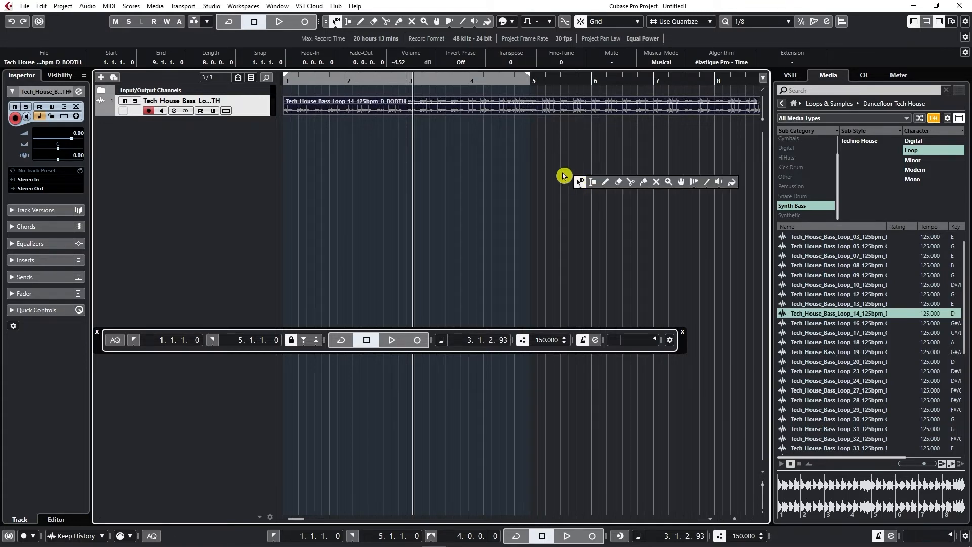
pyautogui.click(538, 164)
# Play the project from the start to hear the quieter bass loop, and stop playback
pyautogui.press('.')
pyautogui.press('space')
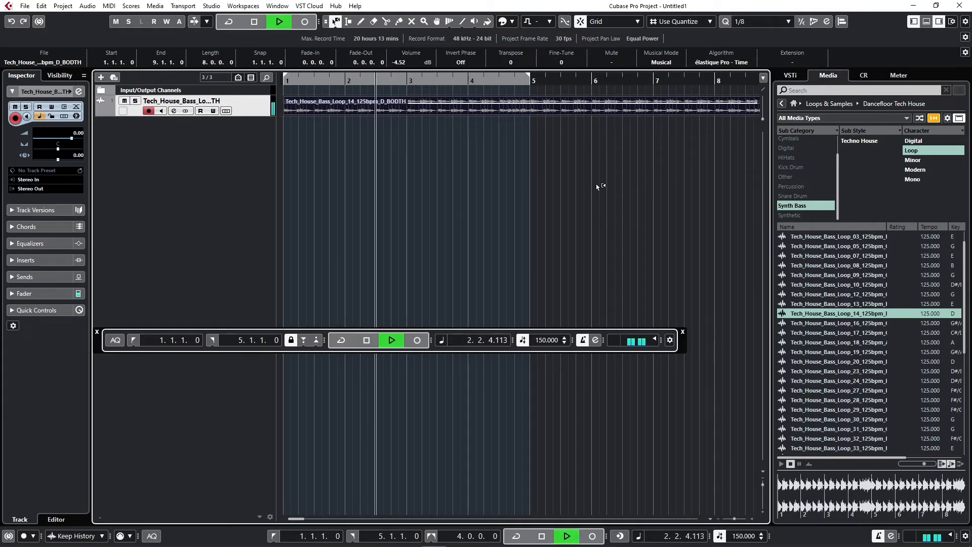
pyautogui.press('space')
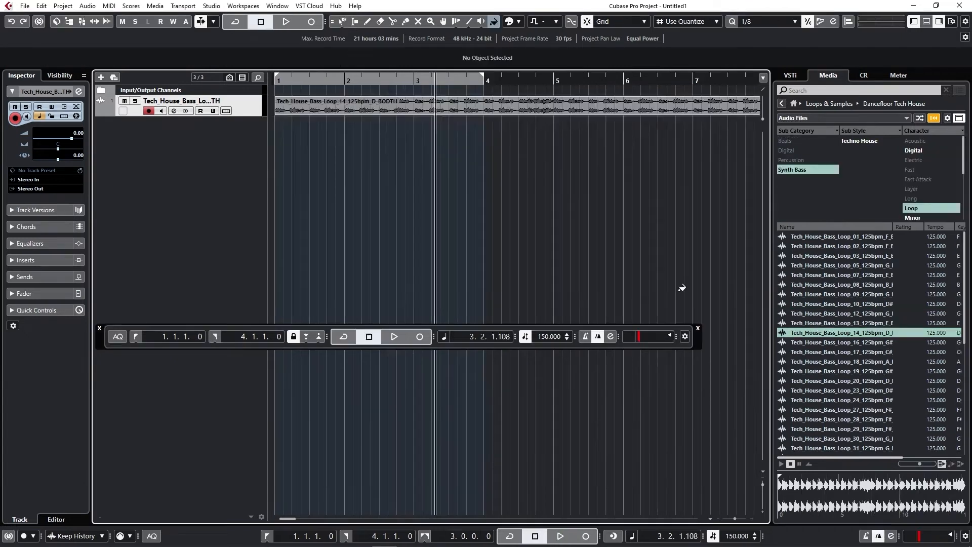
# Choose the Object Selection tool and open the Tech_House_Bass_Loop_14 event in the Sample Editor
pyautogui.rightClick(601, 256)
pyautogui.click(598, 256)
pyautogui.click(343, 22)
pyautogui.click(357, 36)
pyautogui.click(488, 107)
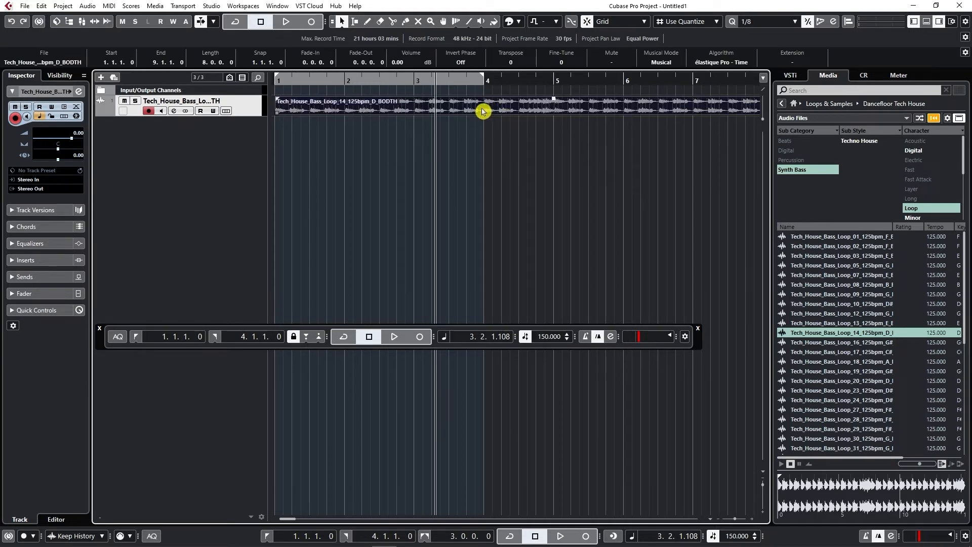
pyautogui.doubleClick(484, 108)
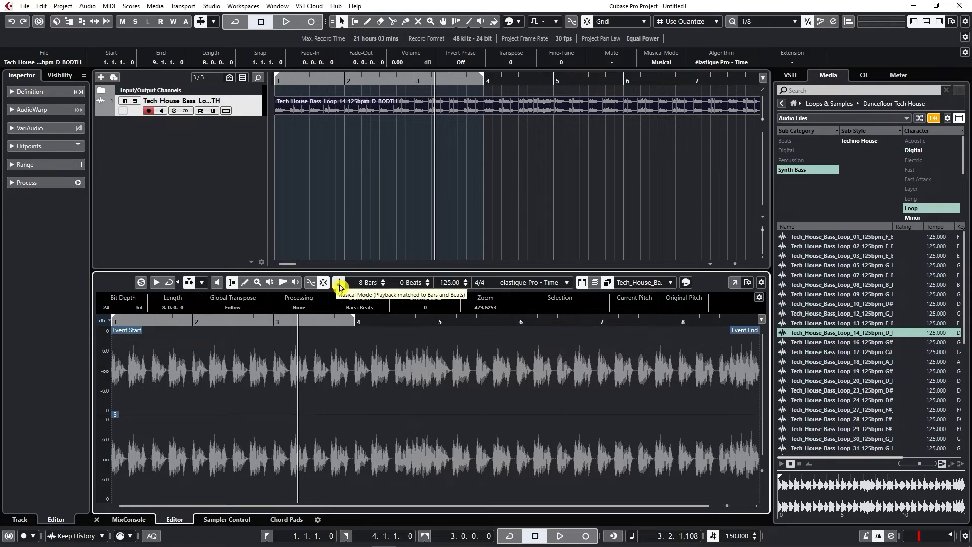
# Turn off Musical Mode for the bass loop, play the project from the start to compare its timing, and stop playback
pyautogui.click(338, 287)
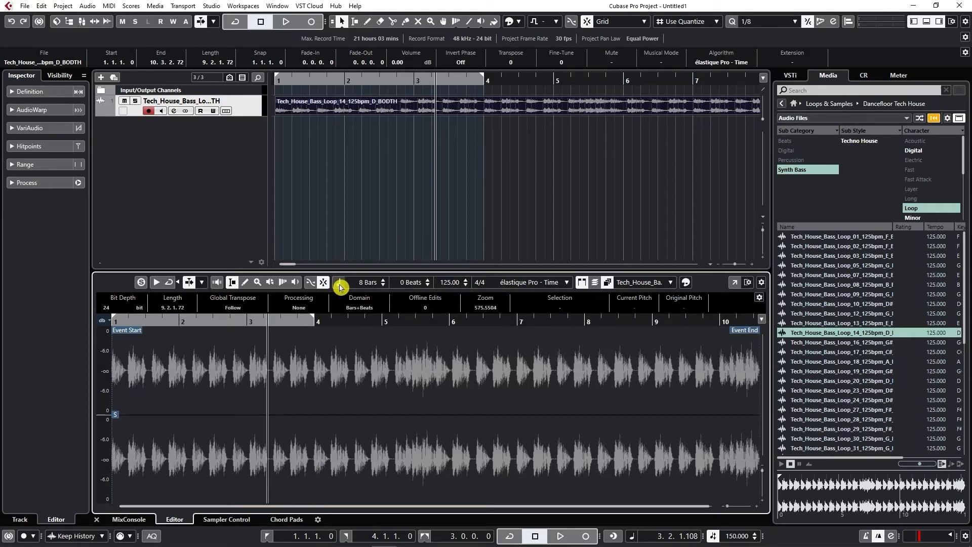
pyautogui.press('.')
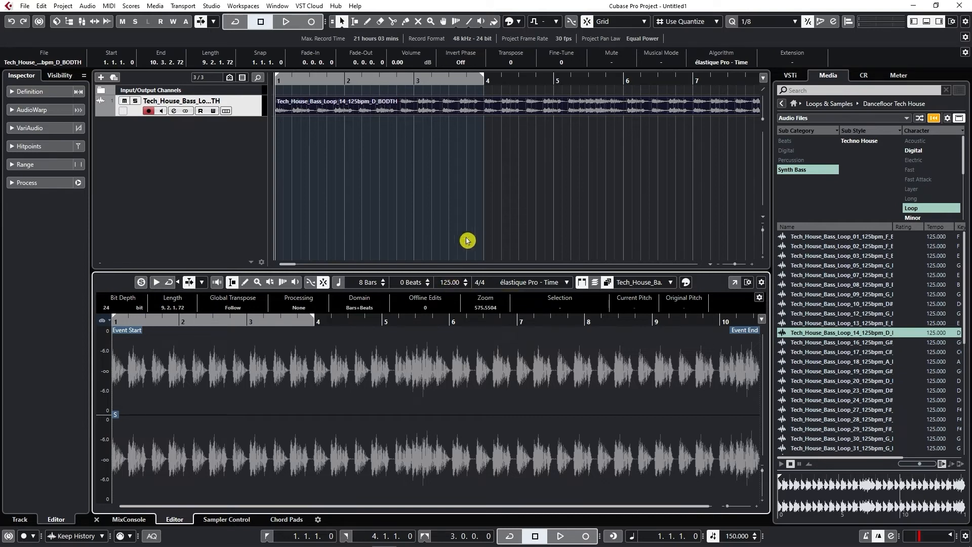
pyautogui.press('space')
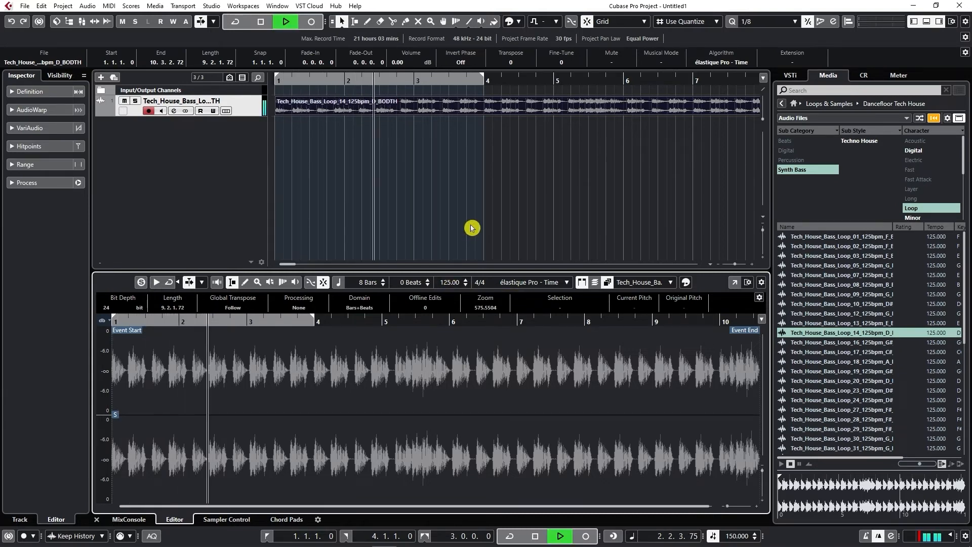
pyautogui.press('space')
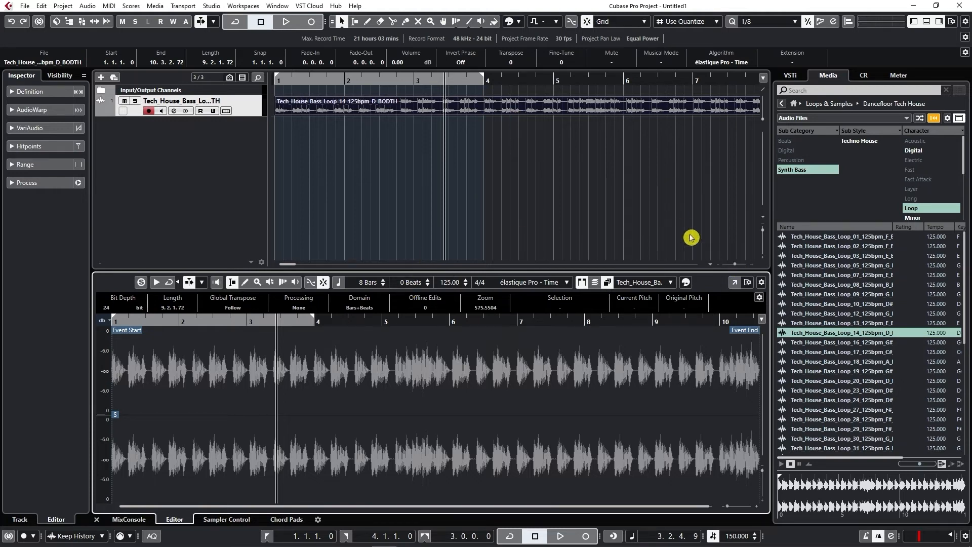
# Close the Sample Editor and show the floating transport panel over the arrangement
pyautogui.click(927, 21)
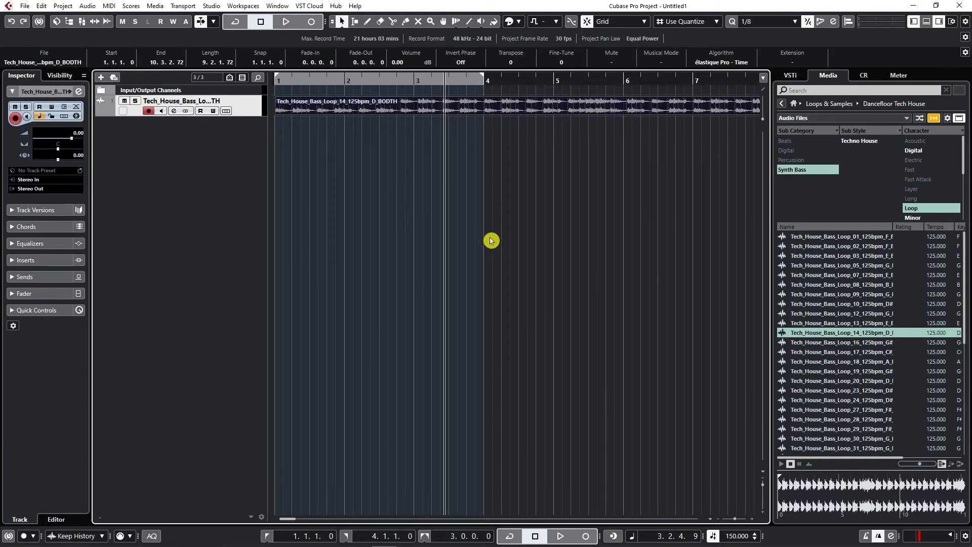
pyautogui.press('F2')
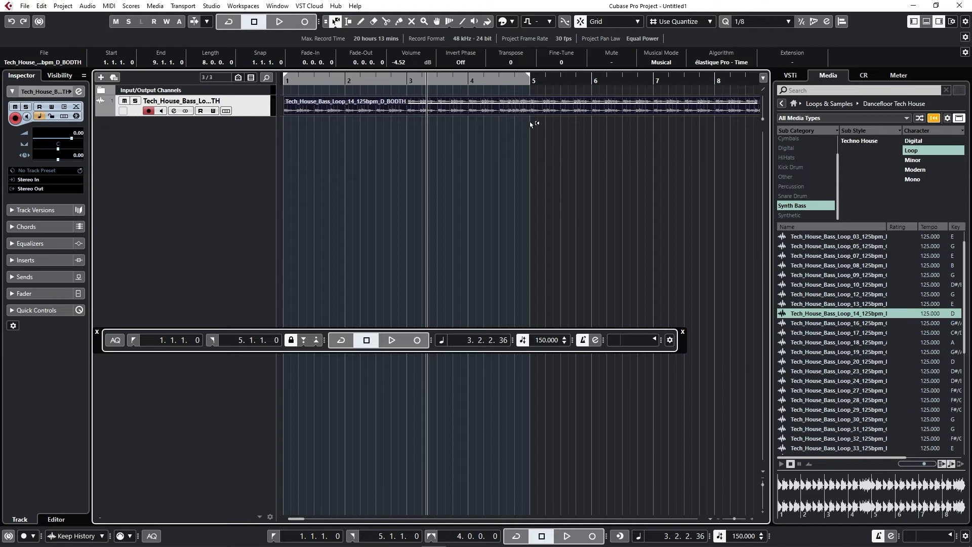
# Delete the Tech_House_Bass_Loop_14 event and place Tech_House_Bass_Loop_16 on the same track starting at bar 1
pyautogui.click(554, 149)
pyautogui.click(547, 111)
pyautogui.press('Delete')
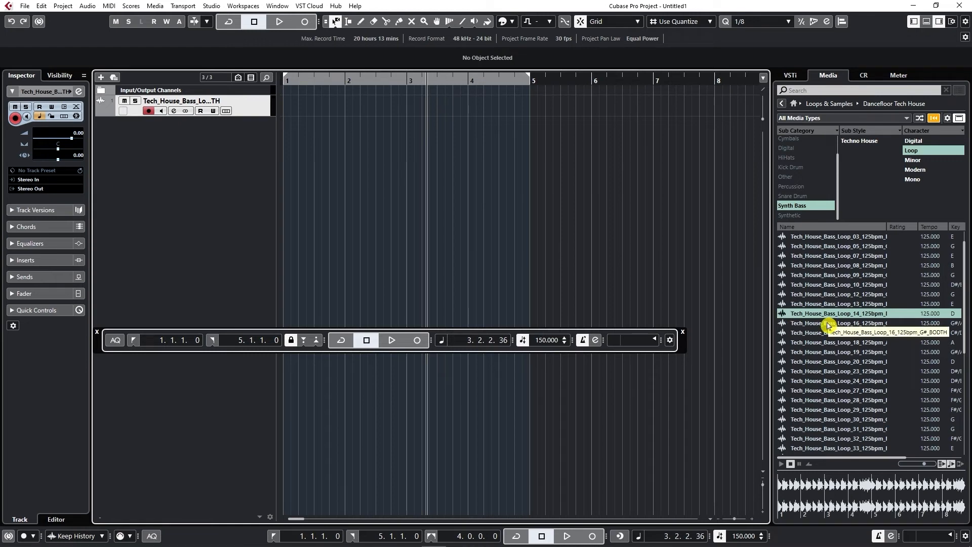
pyautogui.moveTo(829, 325); pyautogui.dragTo(284, 107)
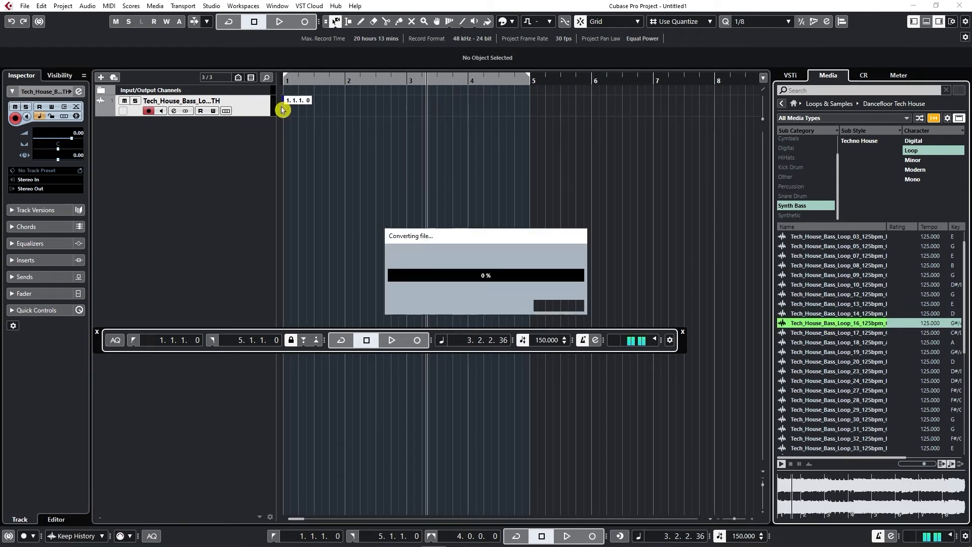
# Play the project from the start to hear Tech_House_Bass_Loop_16, stop playback, and return the cursor to bar 1
pyautogui.press('Home')
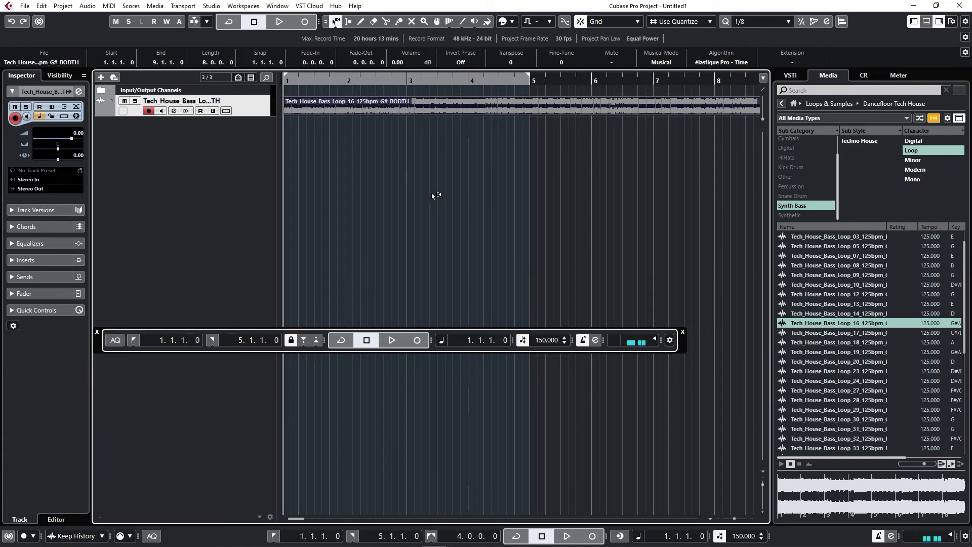
pyautogui.press('space')
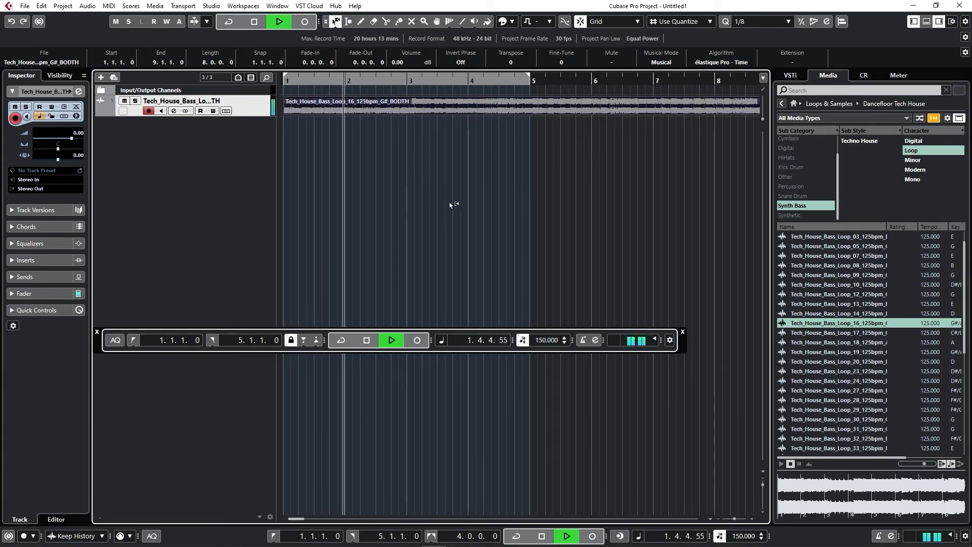
pyautogui.rightClick(582, 229)
pyautogui.press('space')
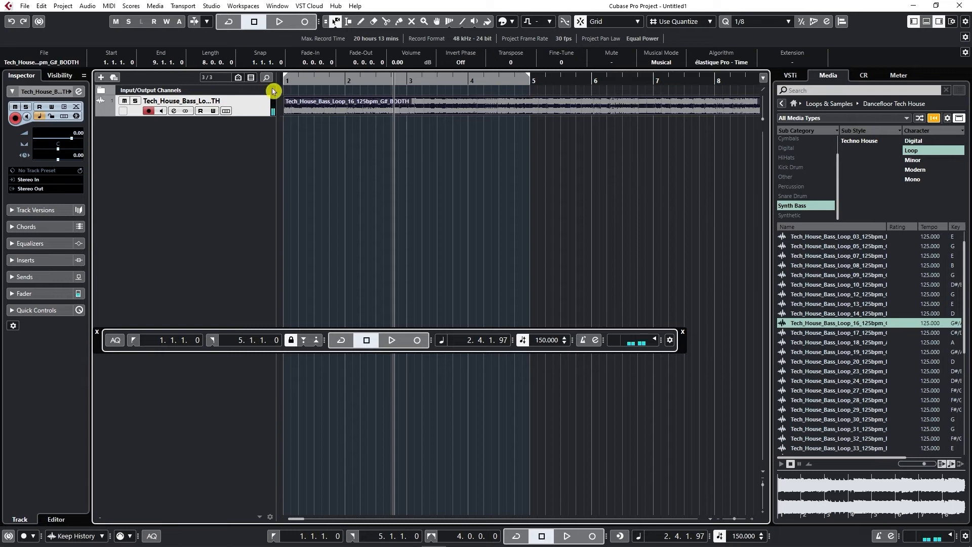
pyautogui.click(287, 81)
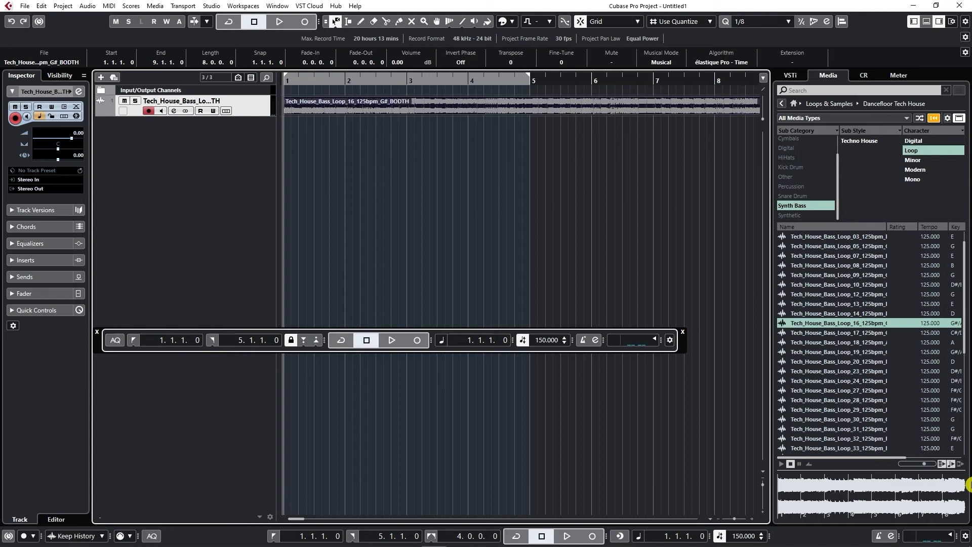
# Open the EDM Toolbox set in Loops & Samples, clear the Synth Bass filter, and browse its loops
pyautogui.click(782, 104)
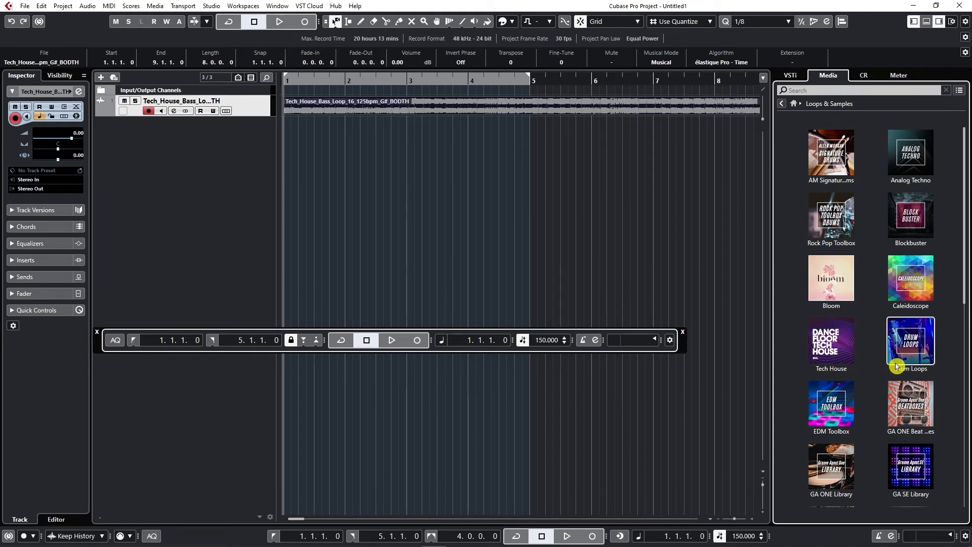
pyautogui.click(835, 413)
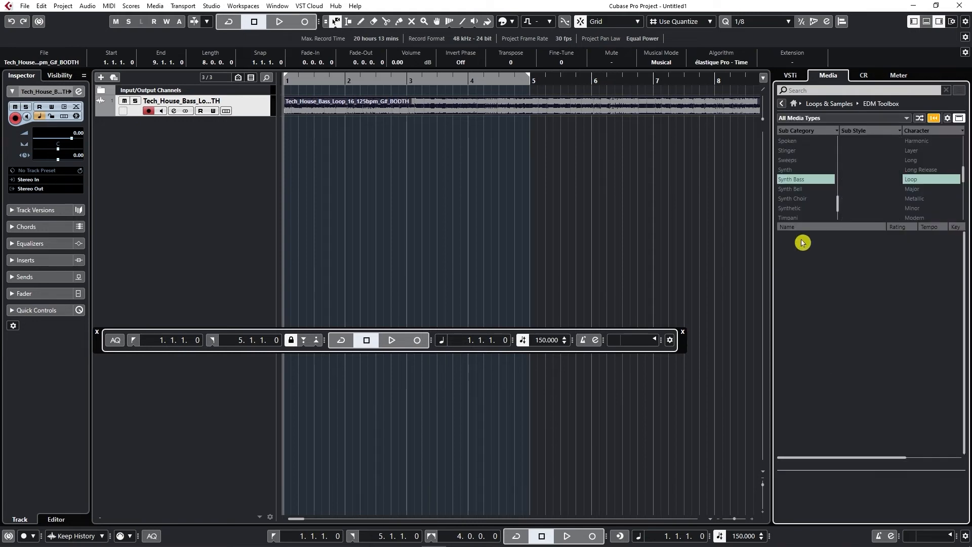
pyautogui.click(809, 179)
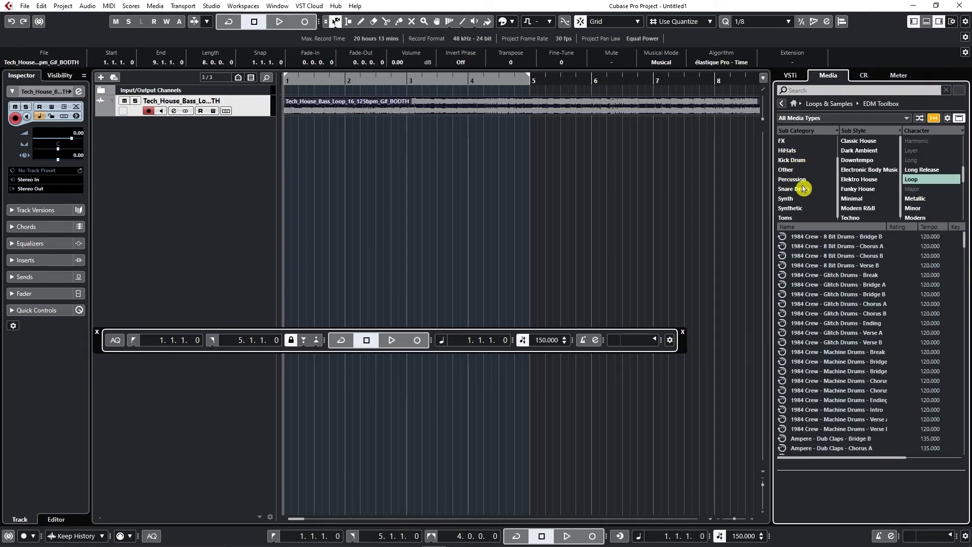
pyautogui.scroll(-10, 820, 304)
pyautogui.scroll(-20, 809, 343)
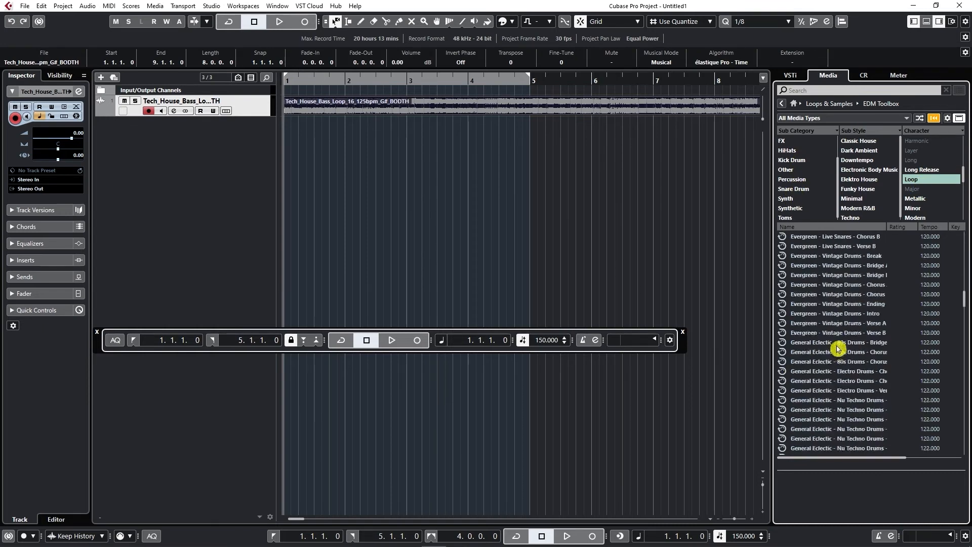
# Return to the Dancefloor Tech House set, preview Tech_House_Drum_Loop_29, and stop the preview
pyautogui.click(782, 103)
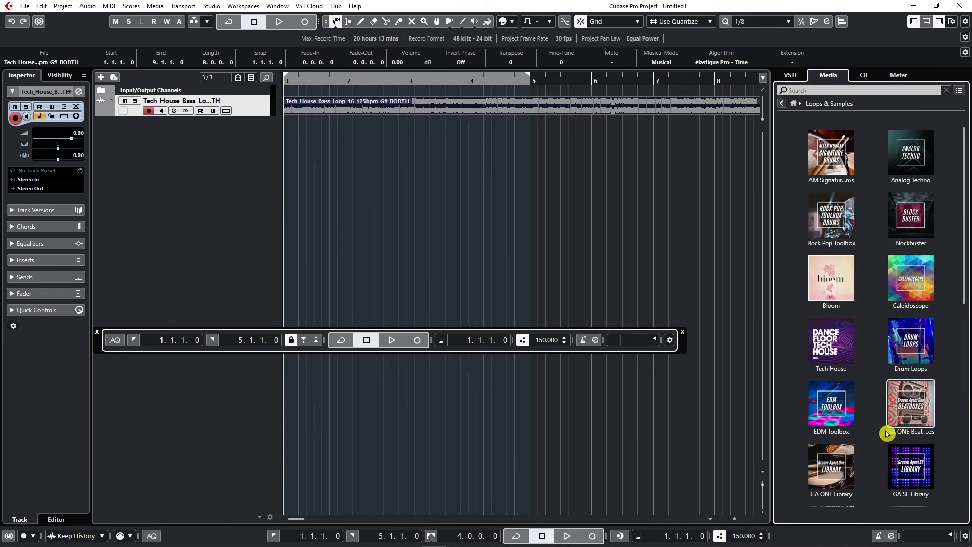
pyautogui.click(828, 331)
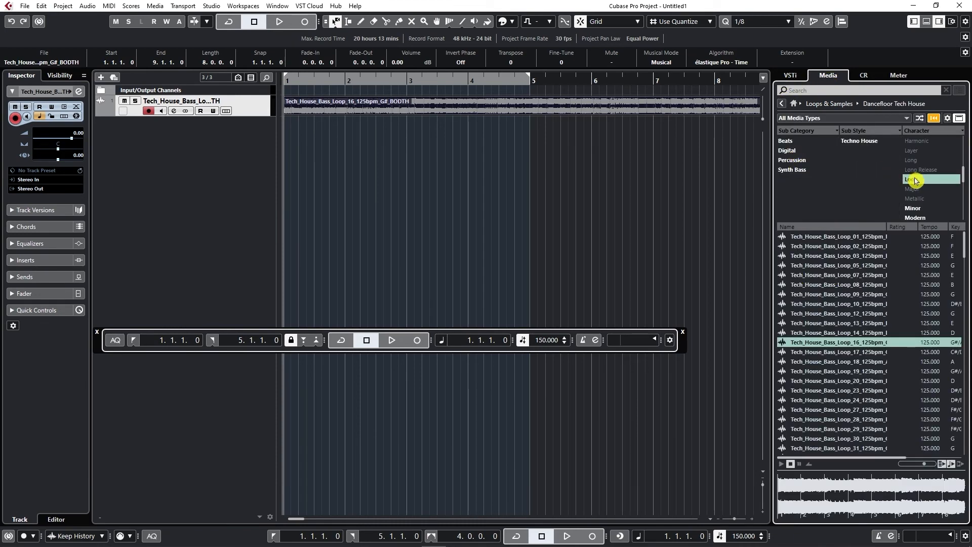
pyautogui.scroll(-10, 835, 343)
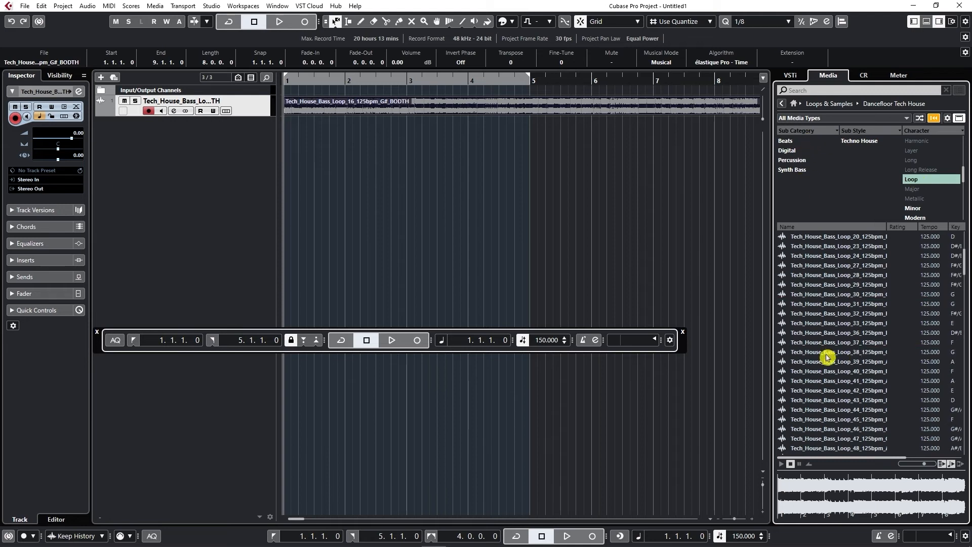
pyautogui.click(808, 410)
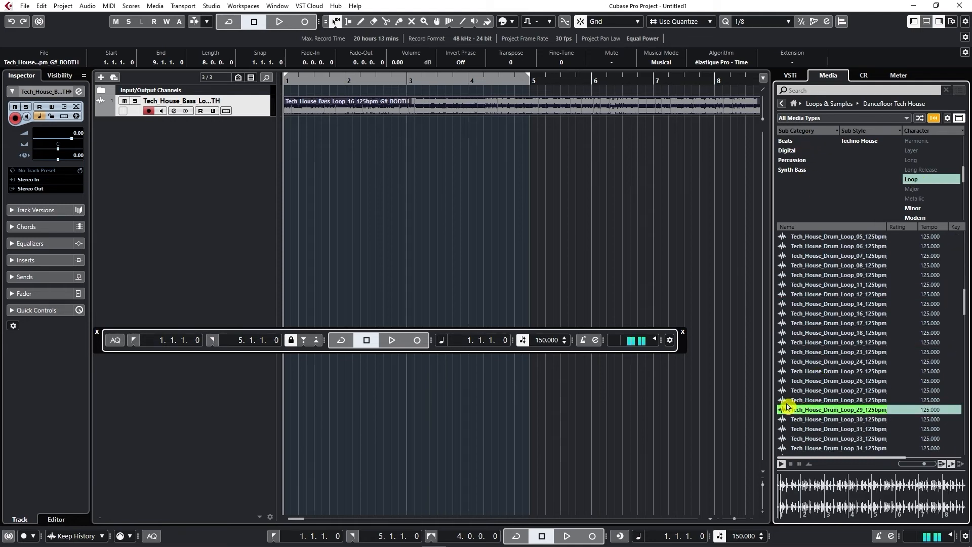
pyautogui.click(792, 464)
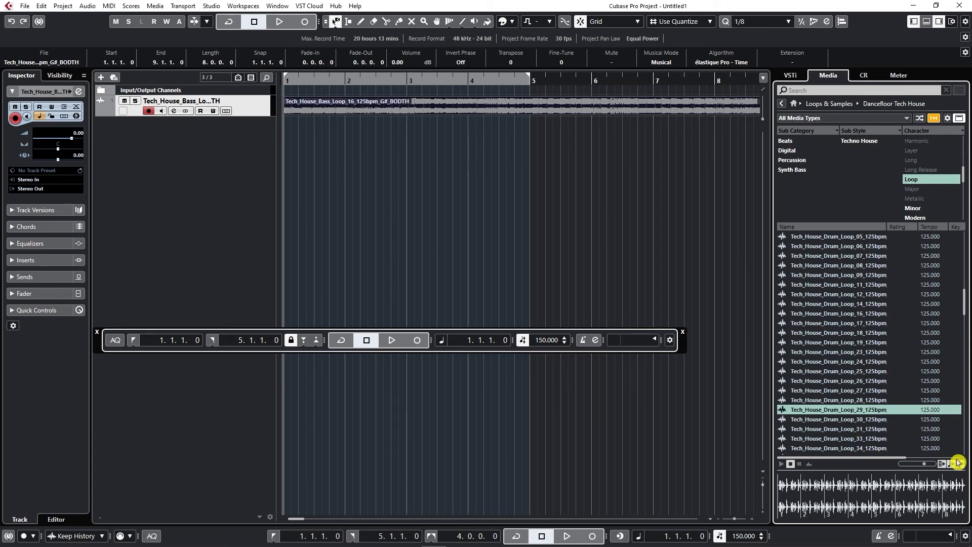
# Play the project with the Tech_House_Drum_Loop_29 preview waiting for project playback, stop, and return the cursor to bar 1
pyautogui.click(279, 22)
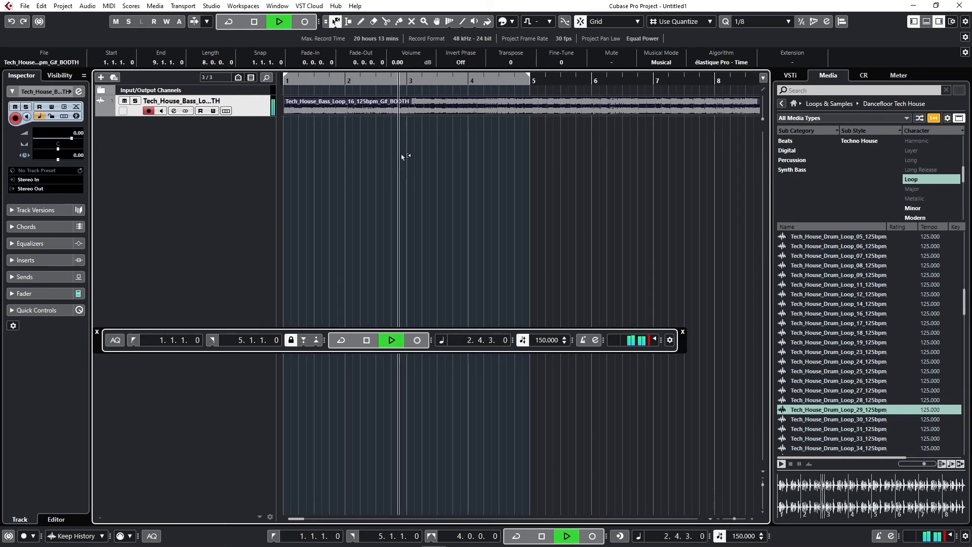
pyautogui.press('space')
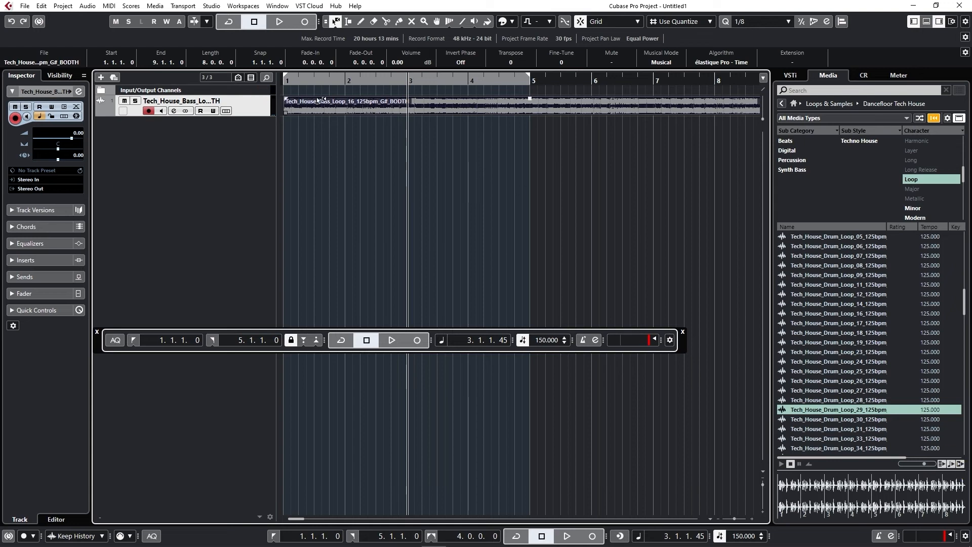
pyautogui.click(284, 83)
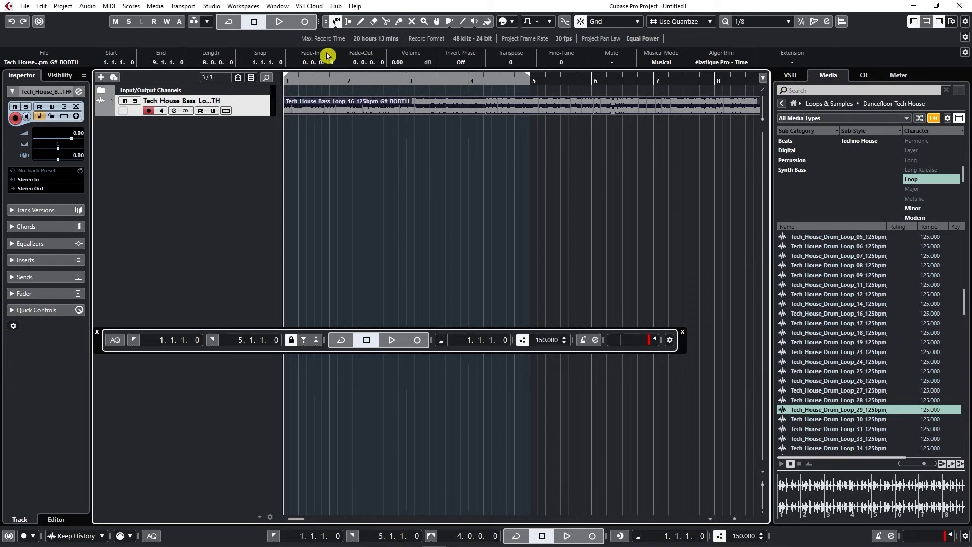
# Leave the Dancefloor Tech House loops and open the Audio category of the track presets in the media browser
pyautogui.click(782, 105)
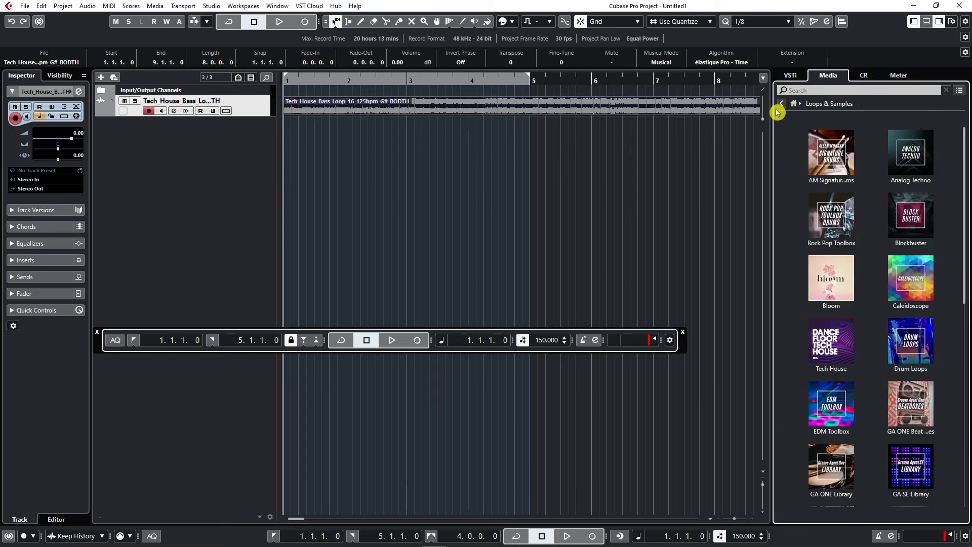
pyautogui.click(784, 105)
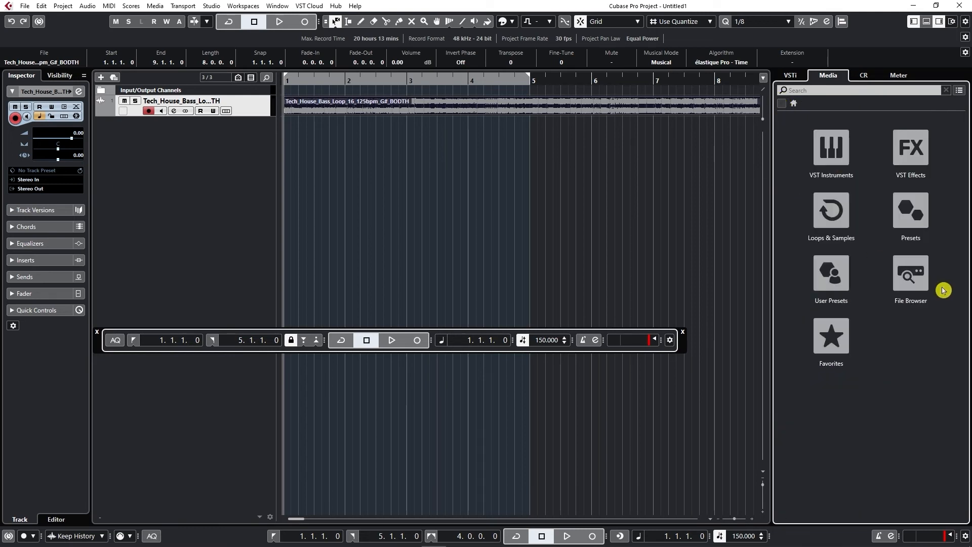
pyautogui.click(906, 219)
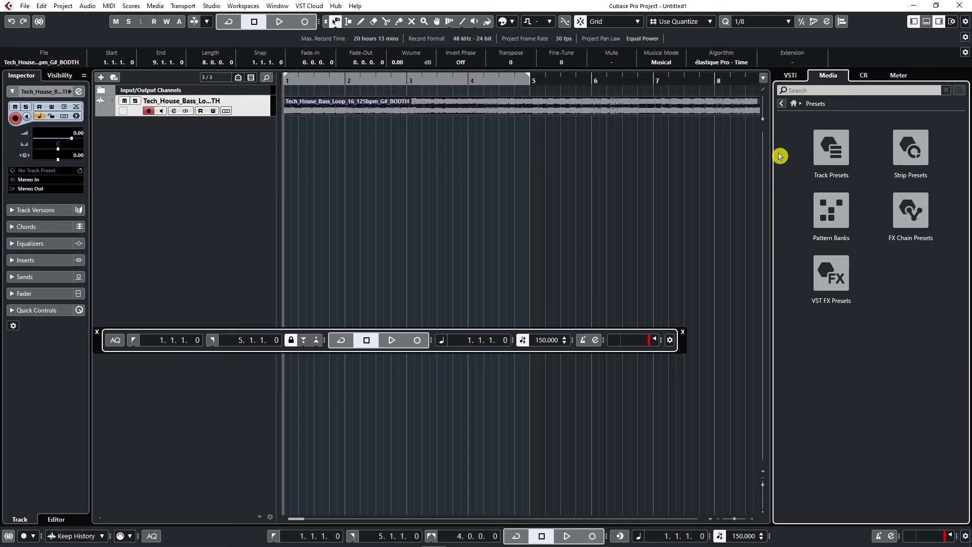
pyautogui.click(813, 147)
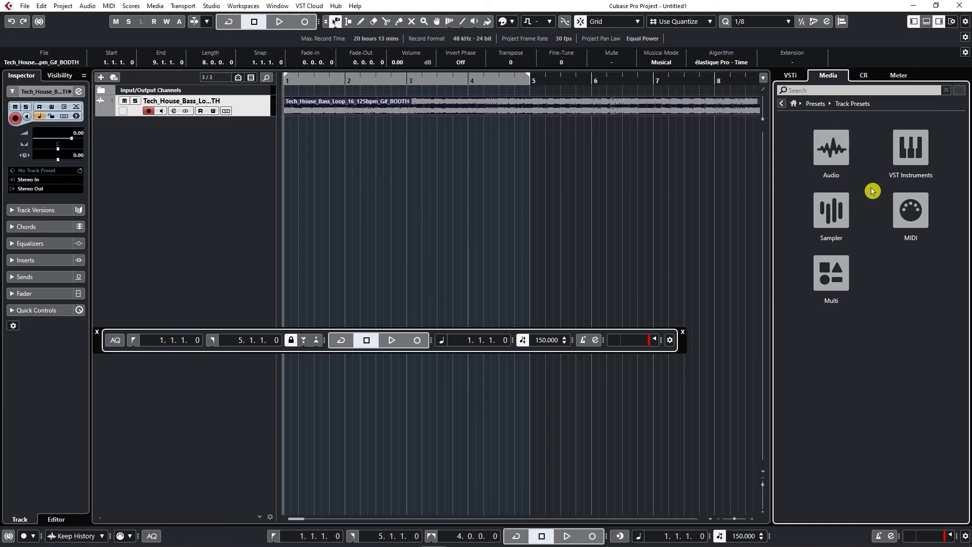
pyautogui.click(836, 152)
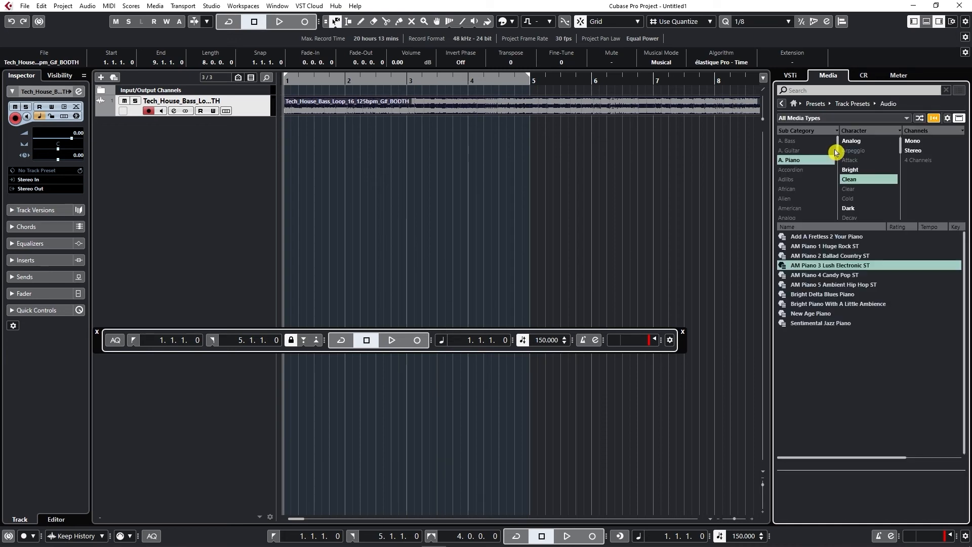
# Replace the A. Piano and Clean filters with A. Bass and Bright, and apply the 80s Chorus preset to the bass loop track
pyautogui.click(807, 160)
pyautogui.click(850, 170)
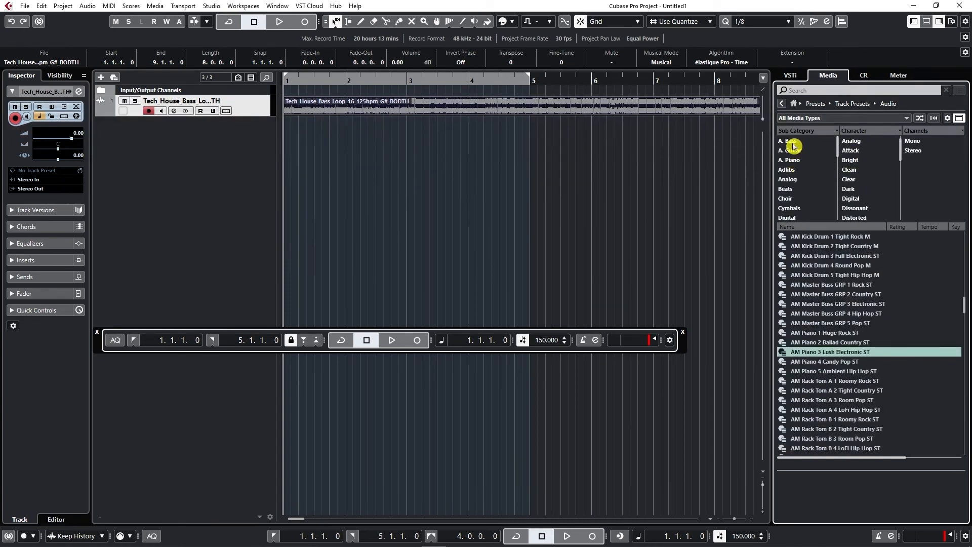
pyautogui.click(791, 141)
pyautogui.click(851, 151)
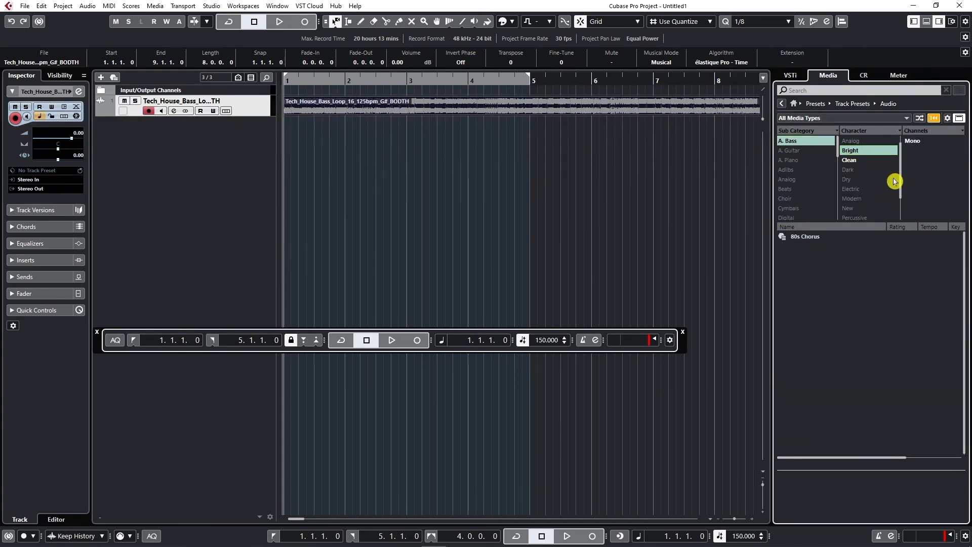
pyautogui.click(814, 239)
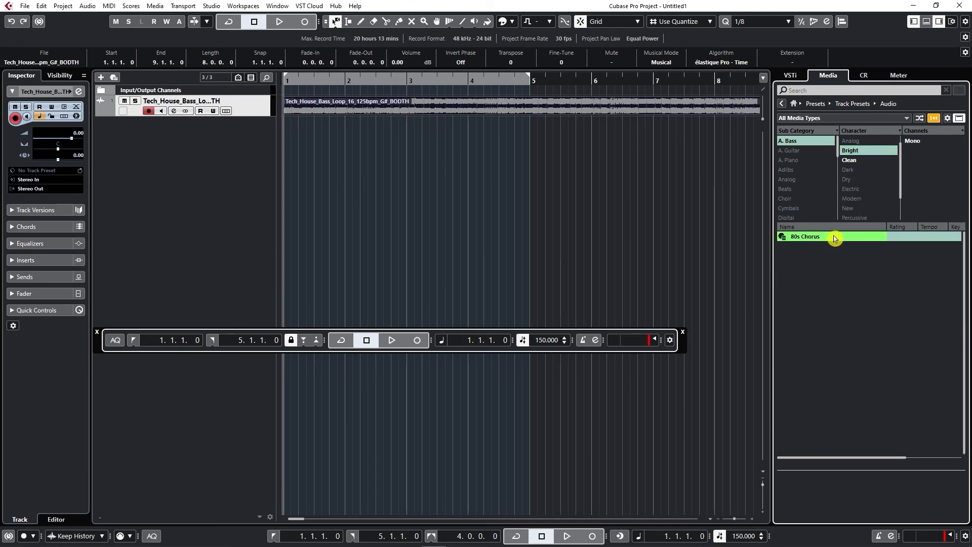
pyautogui.moveTo(835, 238)
pyautogui.mouseDown()
pyautogui.moveTo(337, 128)
pyautogui.moveTo(157, 112)
pyautogui.moveTo(233, 104)
pyautogui.mouseUp()
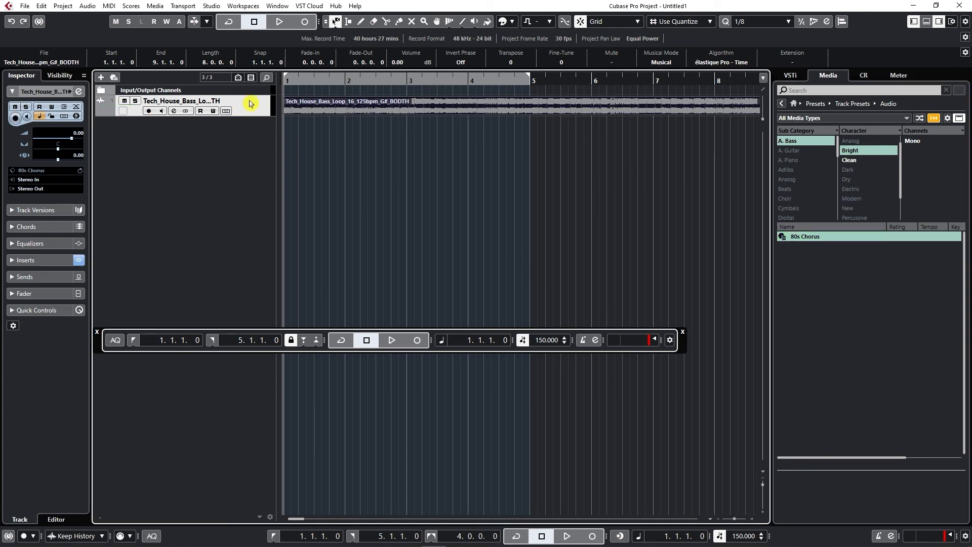
# Open the bass loop track's channel settings to examine its inserts, channel strip and equalizer, and close them
pyautogui.click(174, 112)
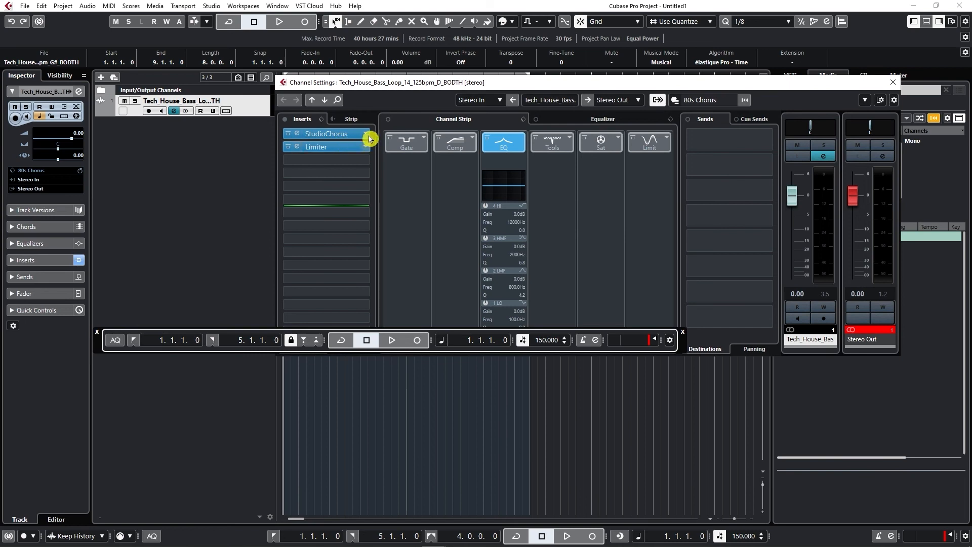
pyautogui.click(575, 127)
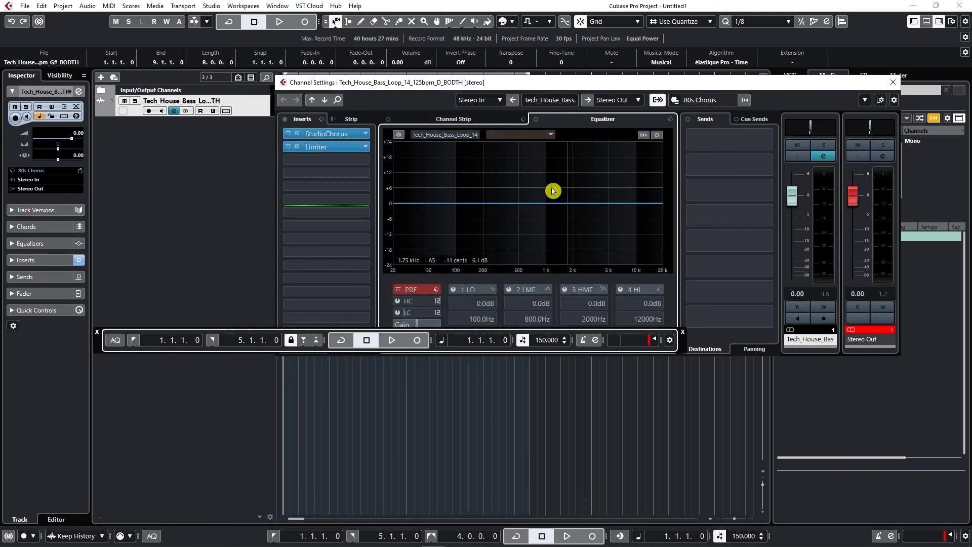
pyautogui.click(893, 86)
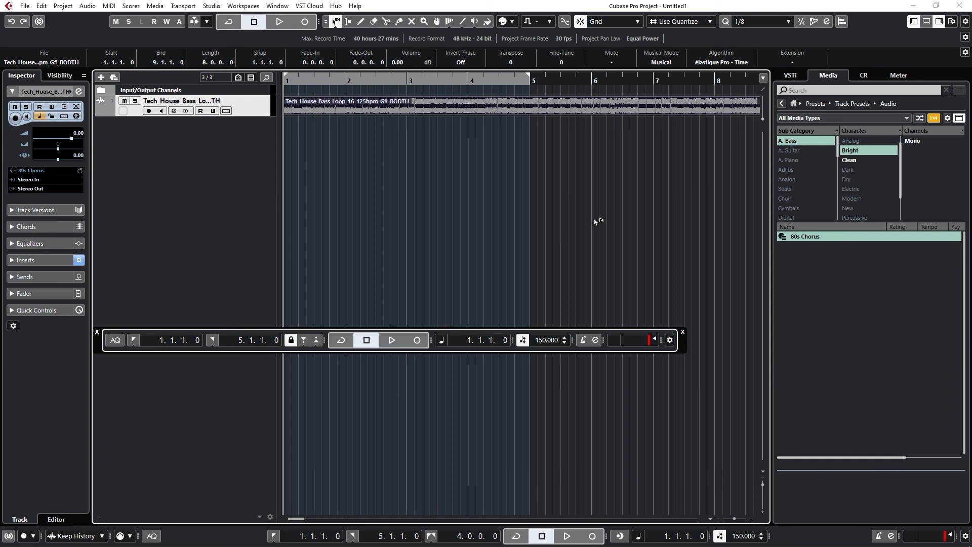
# Return to the media browser's home view, look through the User Presets categories, and go back home
pyautogui.click(784, 108)
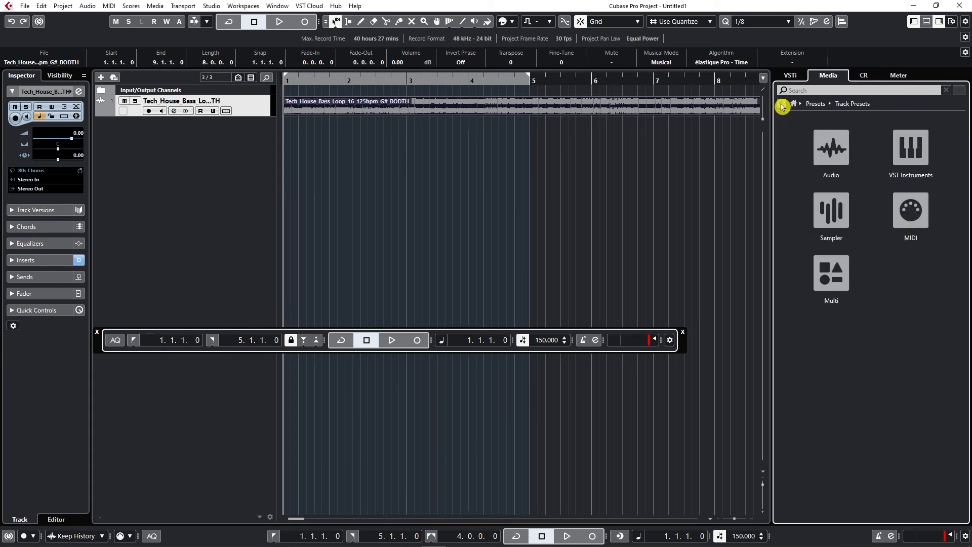
pyautogui.click(784, 108)
pyautogui.click(782, 106)
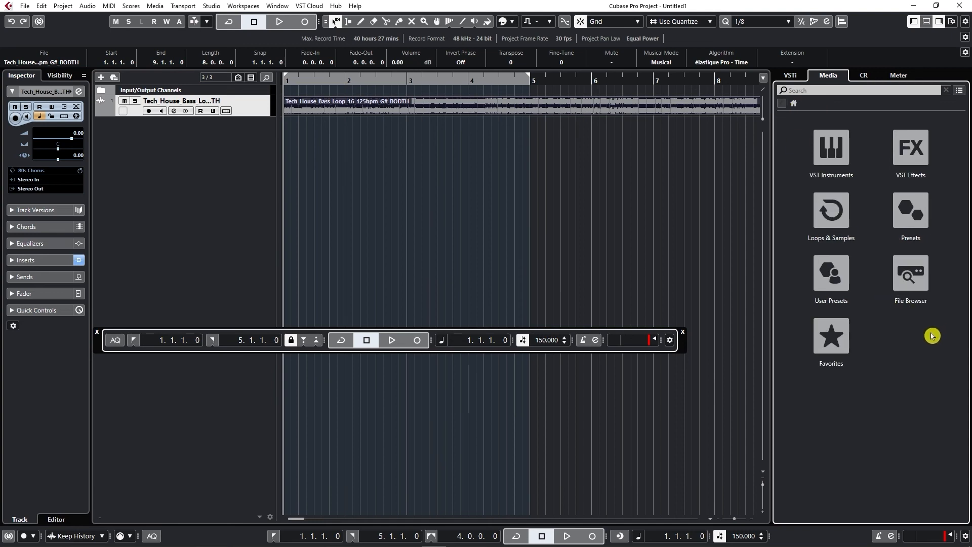
pyautogui.click(833, 271)
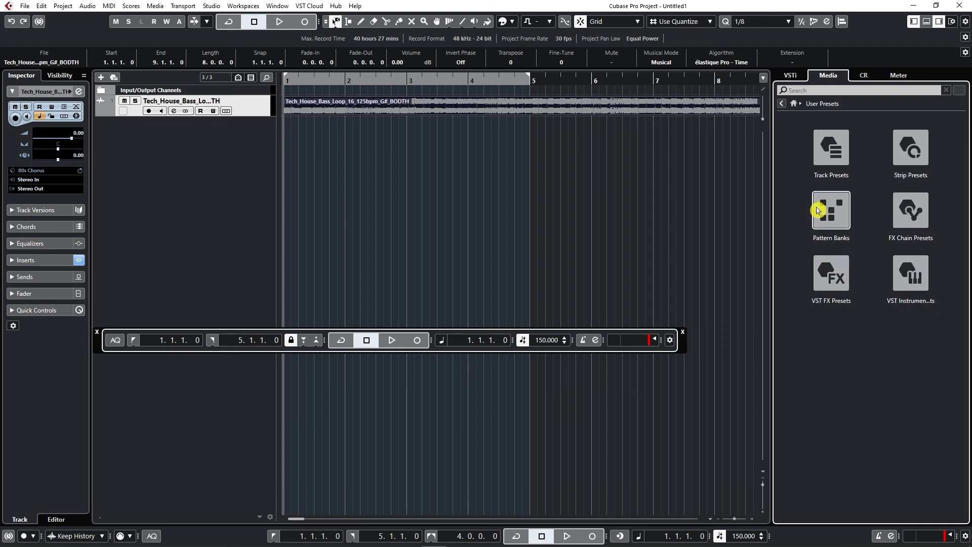
pyautogui.click(782, 106)
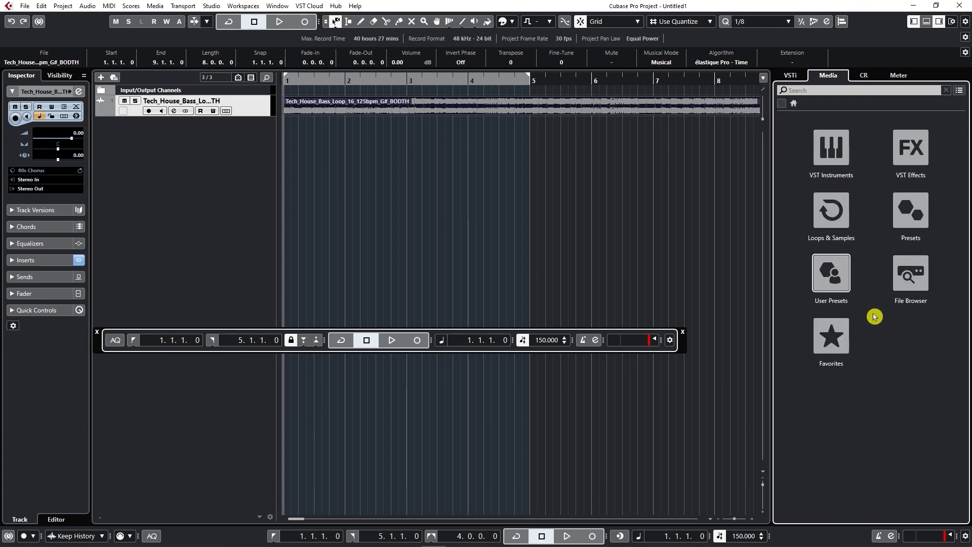
# Open the File Browser, preview the Riser Ethnic Flute 01 sample, and stop the preview
pyautogui.click(916, 274)
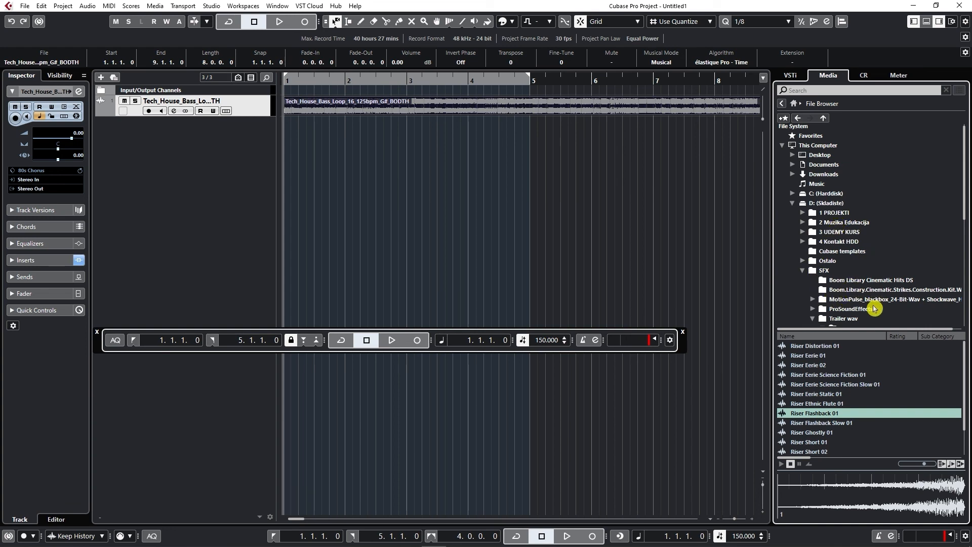
pyautogui.click(797, 404)
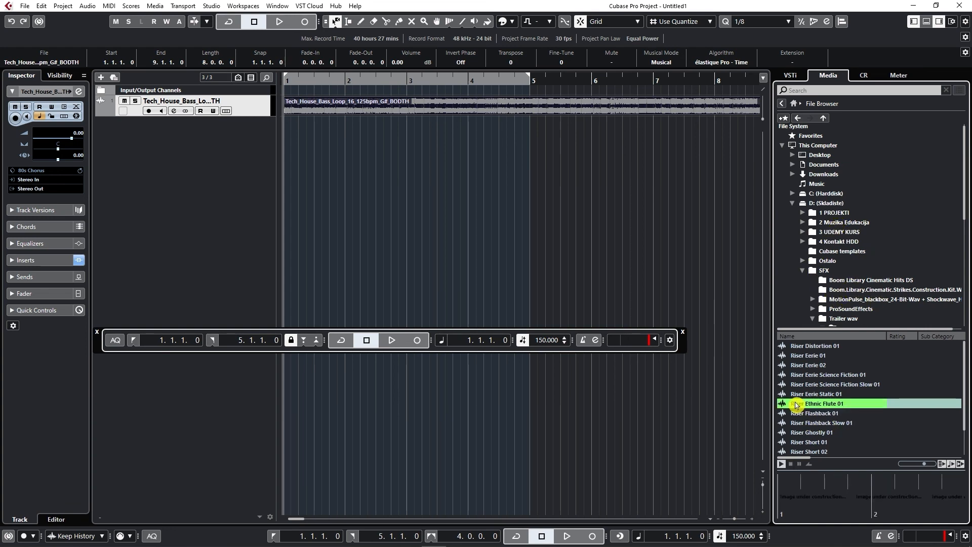
pyautogui.click(791, 464)
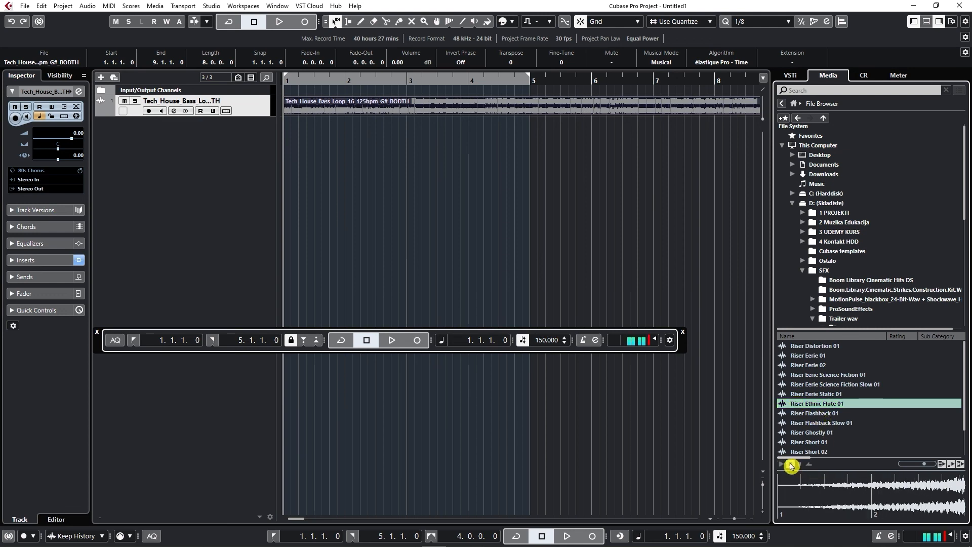
# Leave the File Browser, look at the Favorites section, and return to the media browser's home view
pyautogui.click(781, 106)
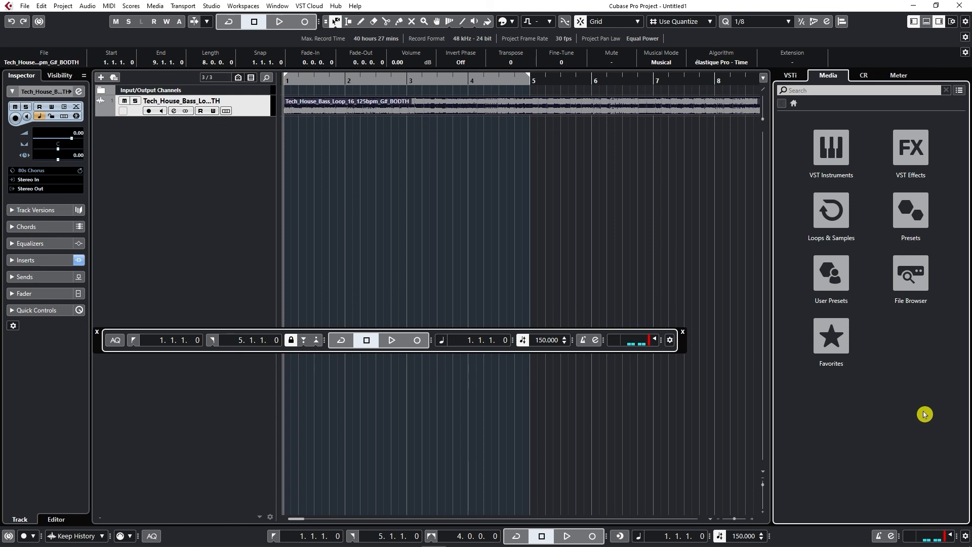
pyautogui.click(845, 349)
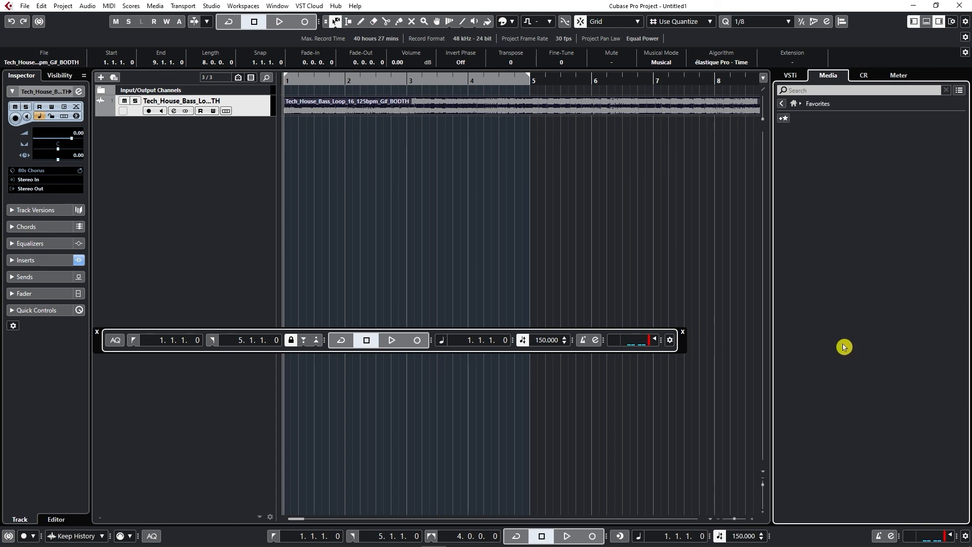
pyautogui.click(783, 103)
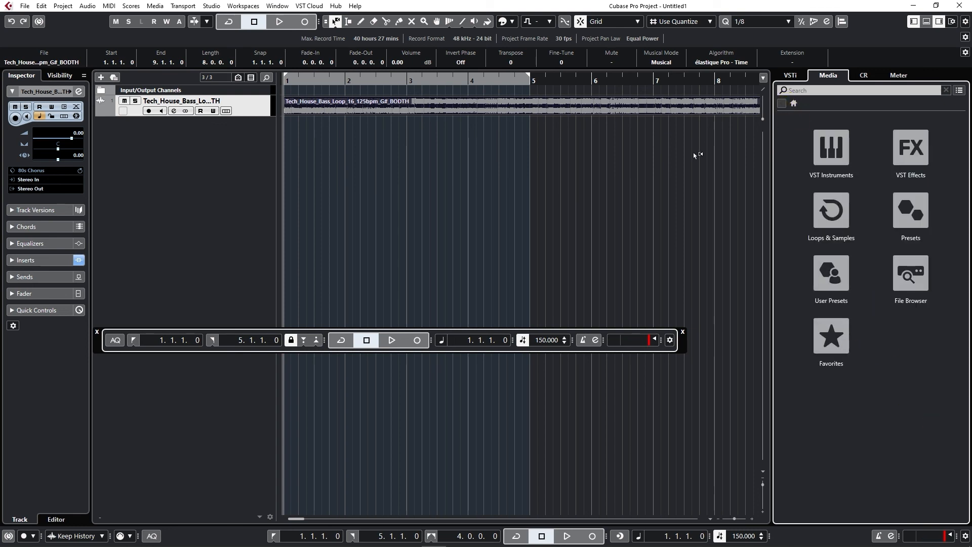